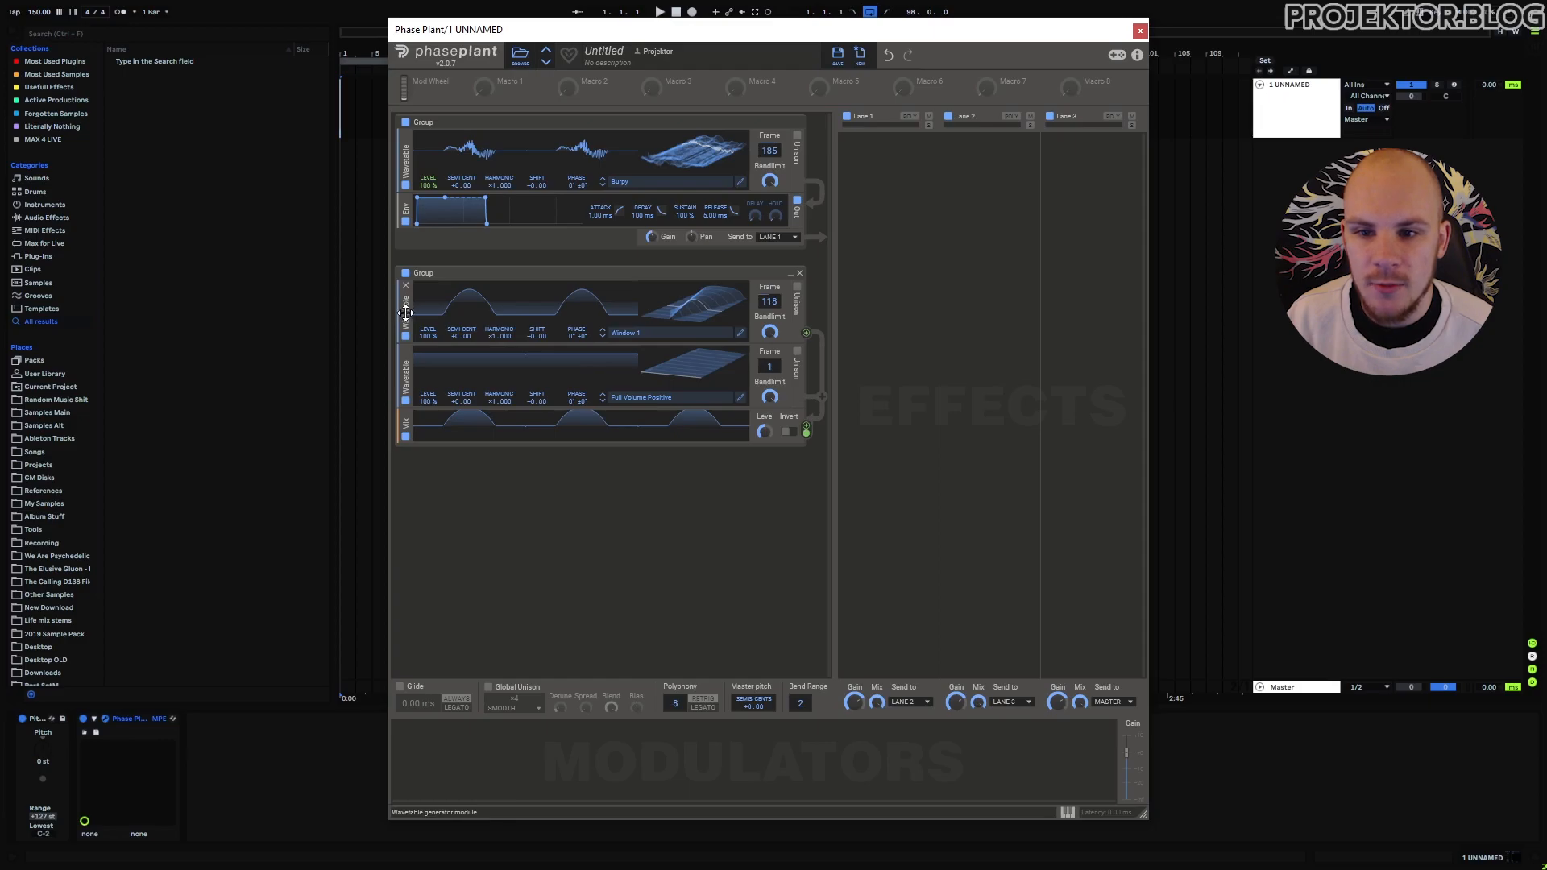
- Examine the wavetables loaded in the second group's two oscillators, Window 1 and Full Volume Positive, and their Mix routing
{"action": "left_click", "coordinate": [632, 333]}
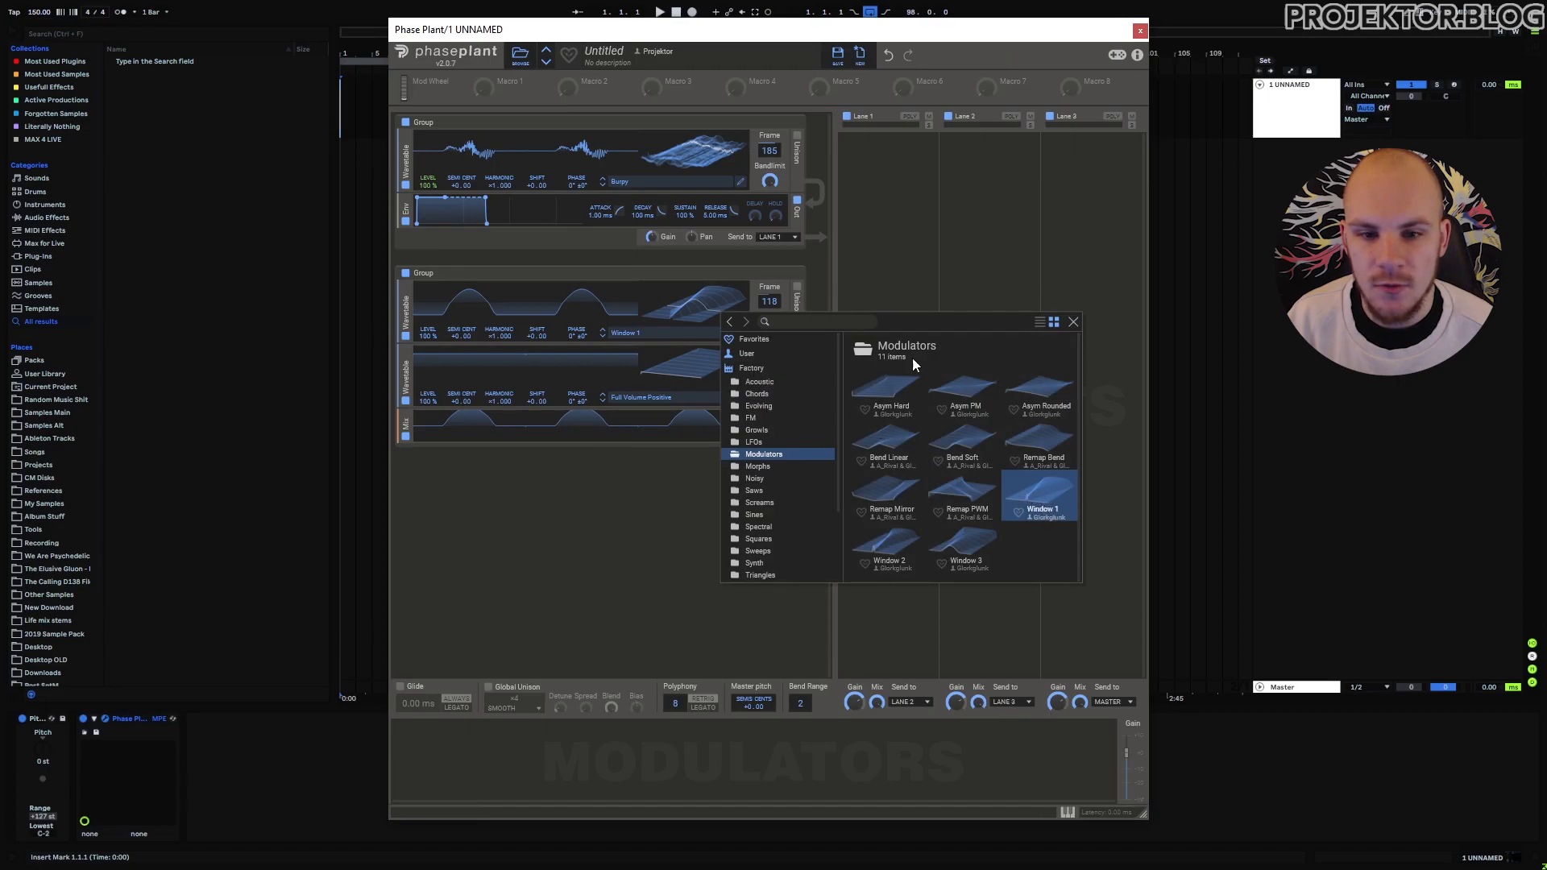
{"action": "left_click", "coordinate": [1073, 323]}
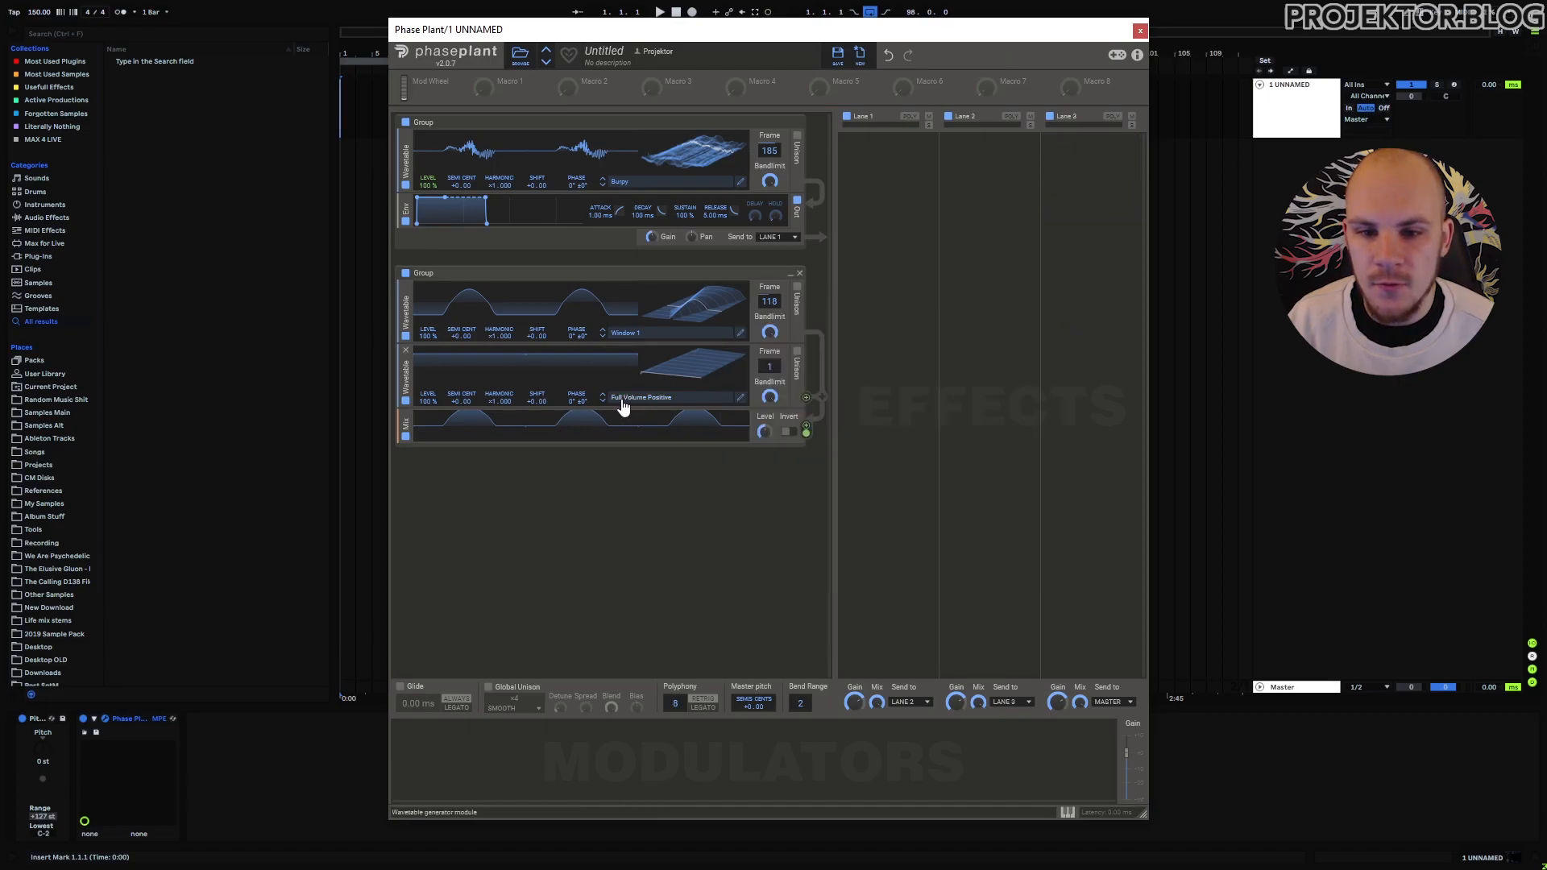
{"action": "left_click", "coordinate": [640, 398]}
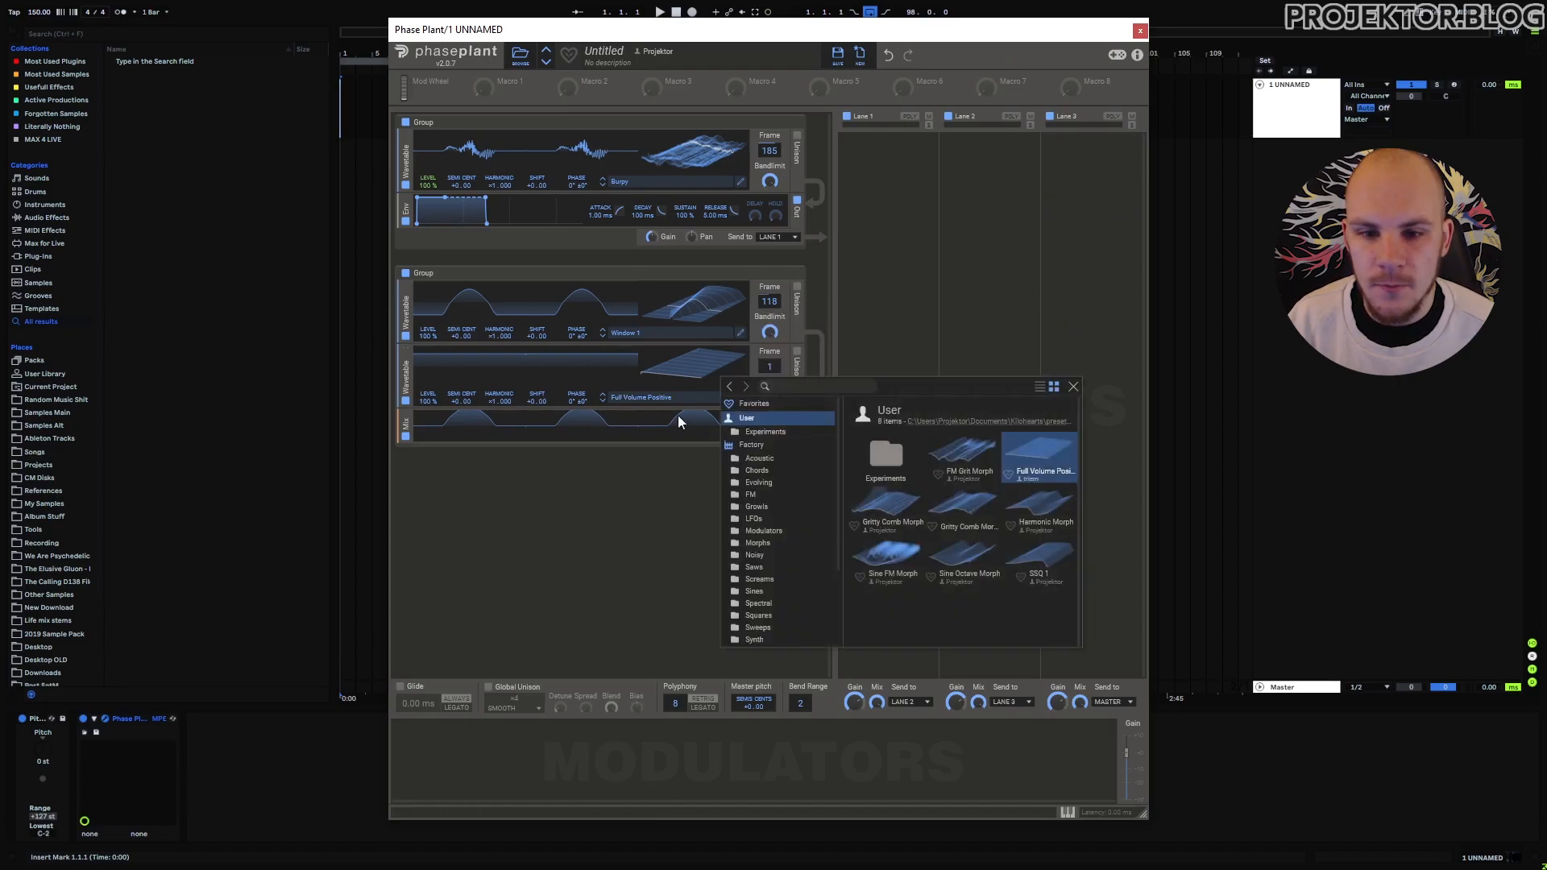
{"action": "left_click", "coordinate": [1073, 388]}
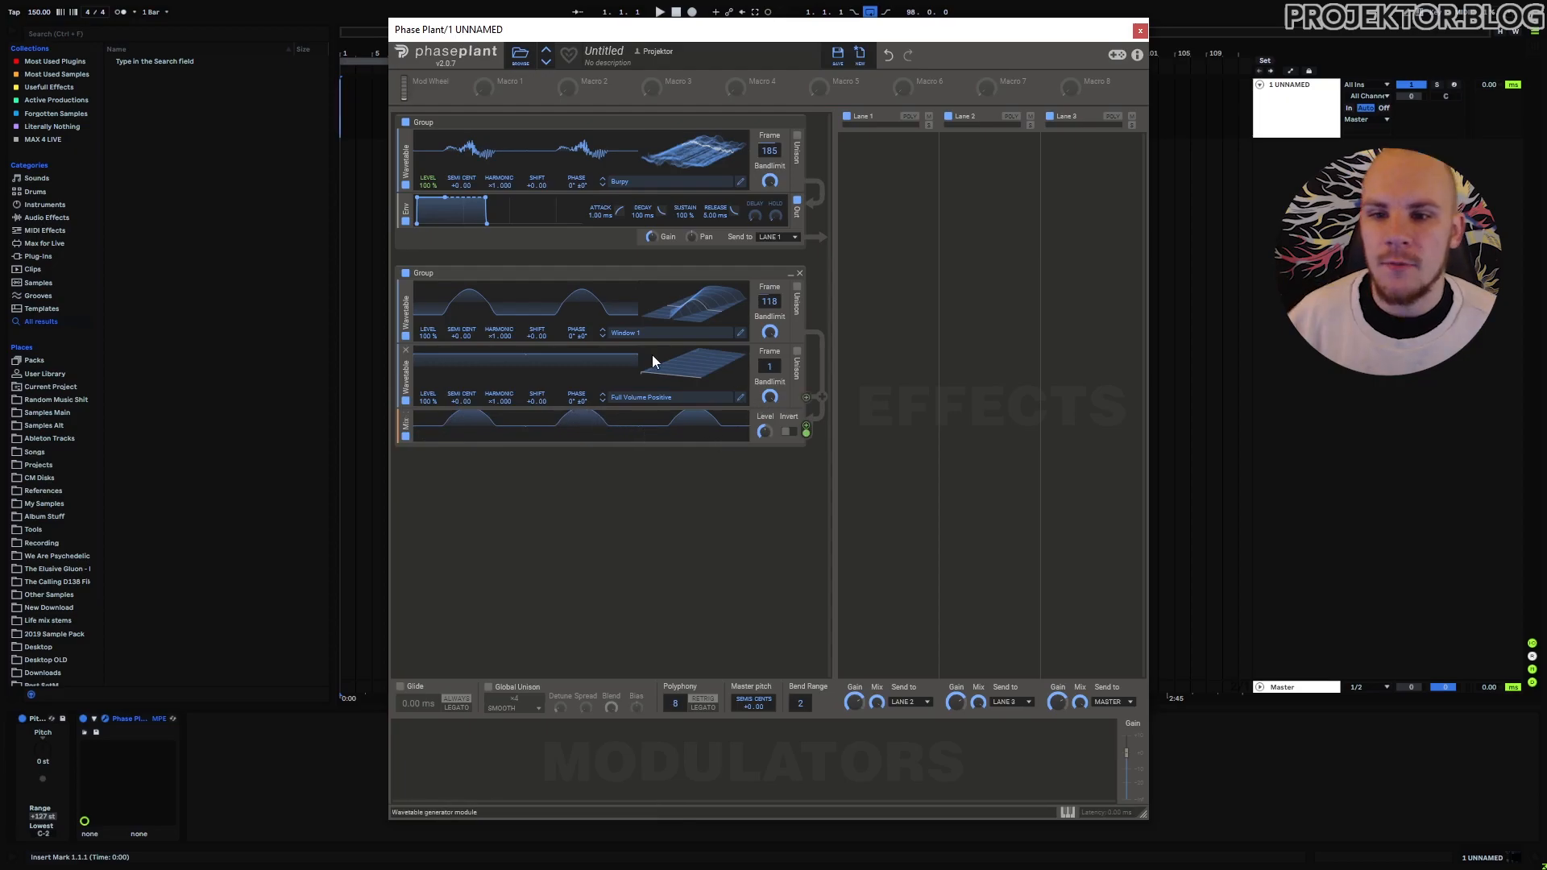
{"action": "mouse_move", "coordinate": [806, 436]}
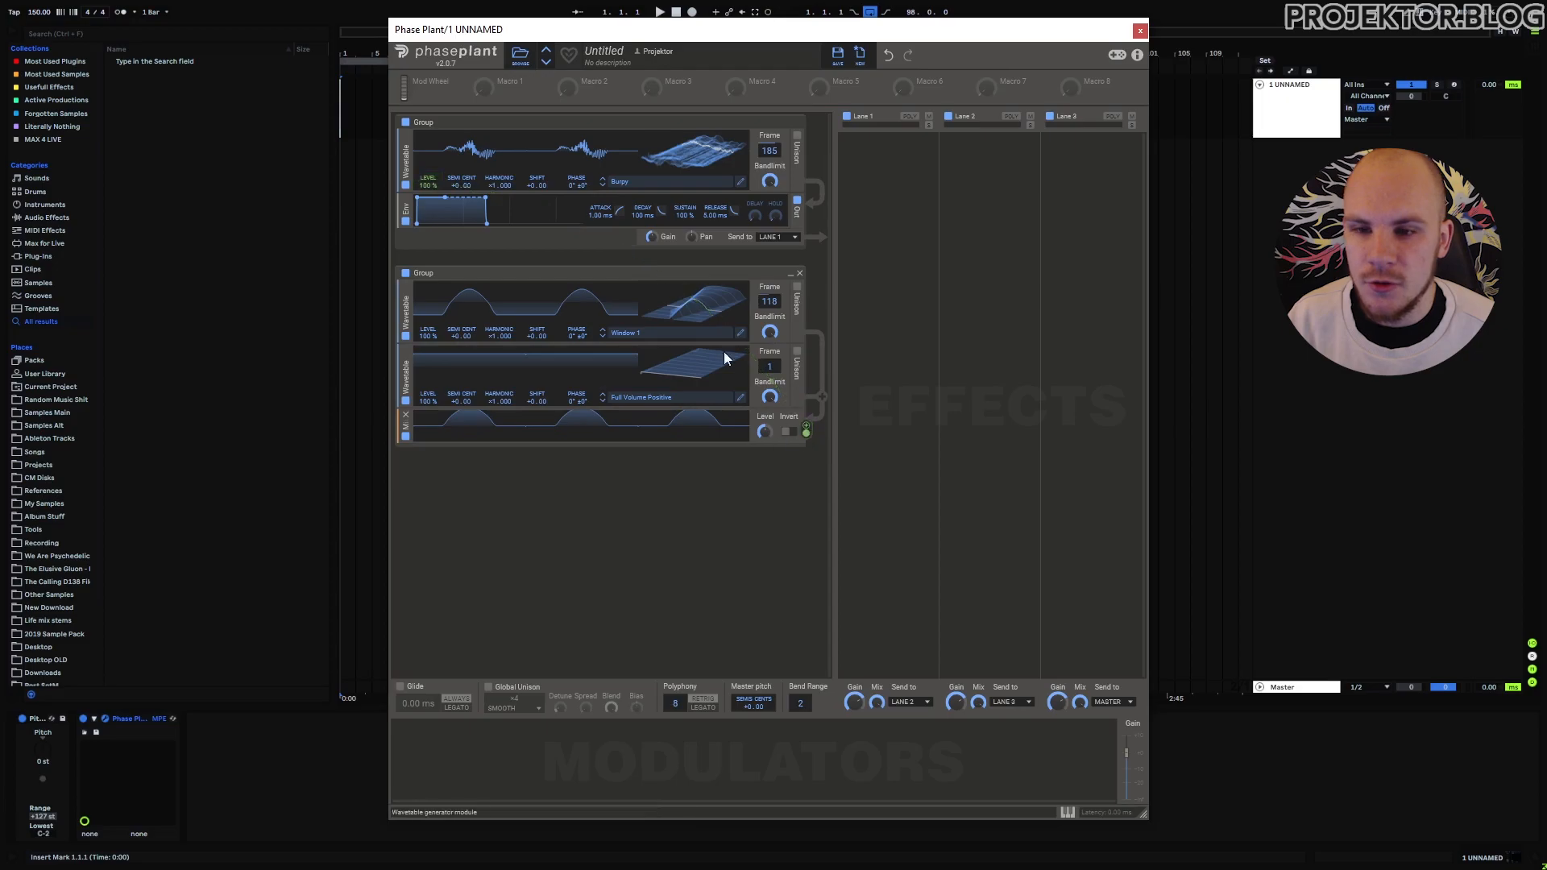
{"action": "mouse_move", "coordinate": [429, 192]}
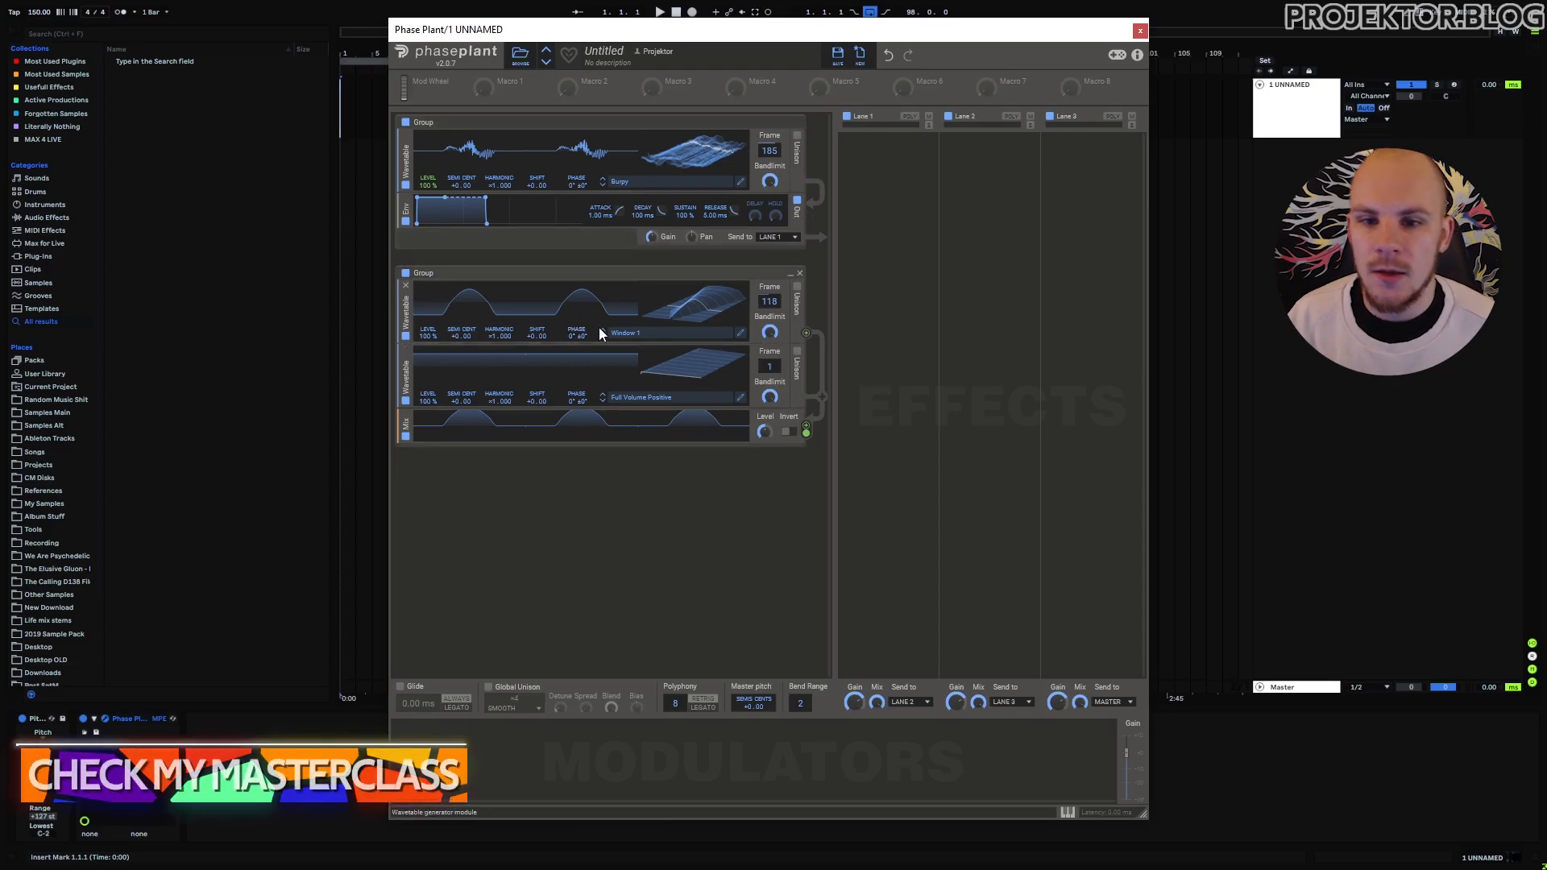
- Adjust the Window 1 wavetable's phase and set its frame to 126, then arm the track and set the first group's wavetable frame to 100
{"action": "mouse_move", "coordinate": [568, 337]}
{"action": "left_mouse_down"}
{"action": "mouse_move", "coordinate": [568, 439]}
{"action": "mouse_move", "coordinate": [579, 344]}
{"action": "left_mouse_up"}
{"action": "left_click_drag", "start_coordinate": [774, 302], "coordinate": [848, 333]}
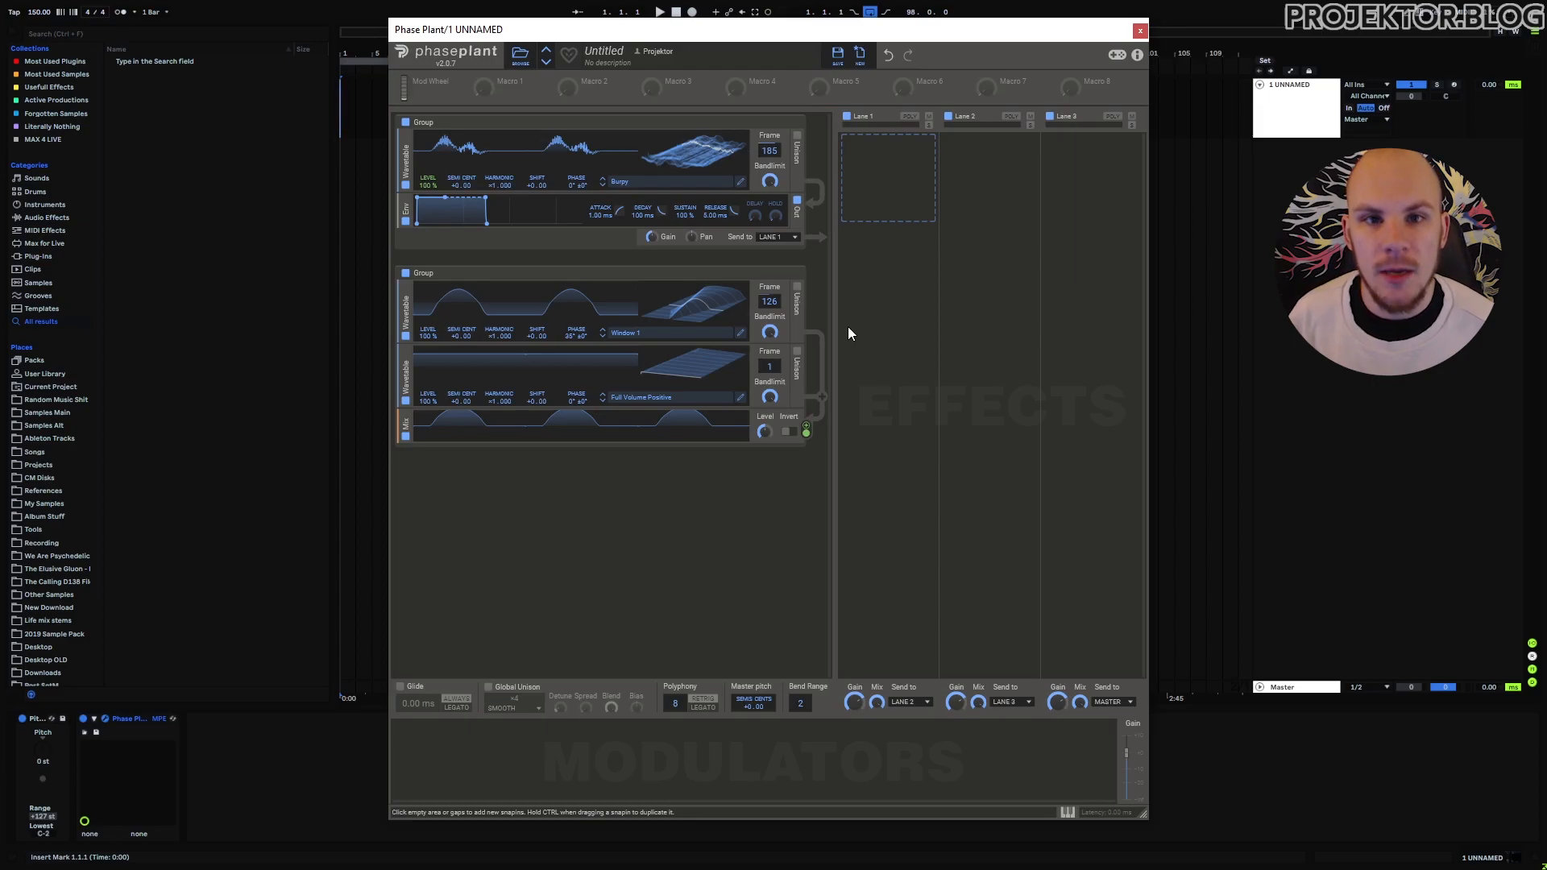
{"action": "left_click", "coordinate": [1451, 84]}
{"action": "left_click", "coordinate": [870, 33]}
{"action": "left_click_drag", "start_coordinate": [769, 151], "coordinate": [770, 190]}
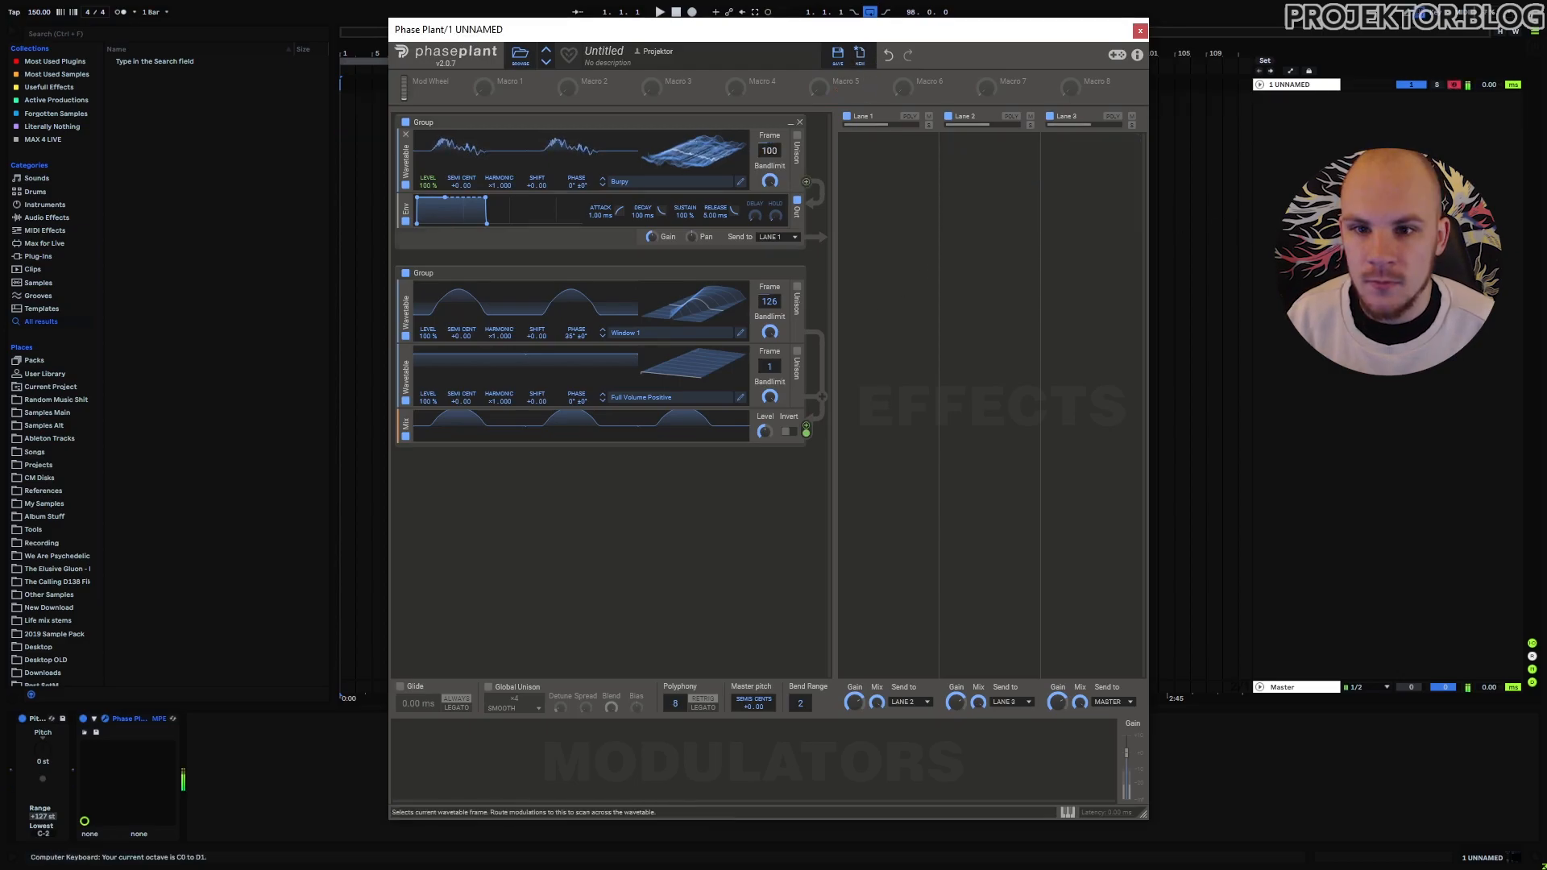
- Sweep the Window 1 wavetable's frame up to 256 and back down, settling at 53
{"action": "left_click_drag", "start_coordinate": [770, 302], "coordinate": [770, 242]}
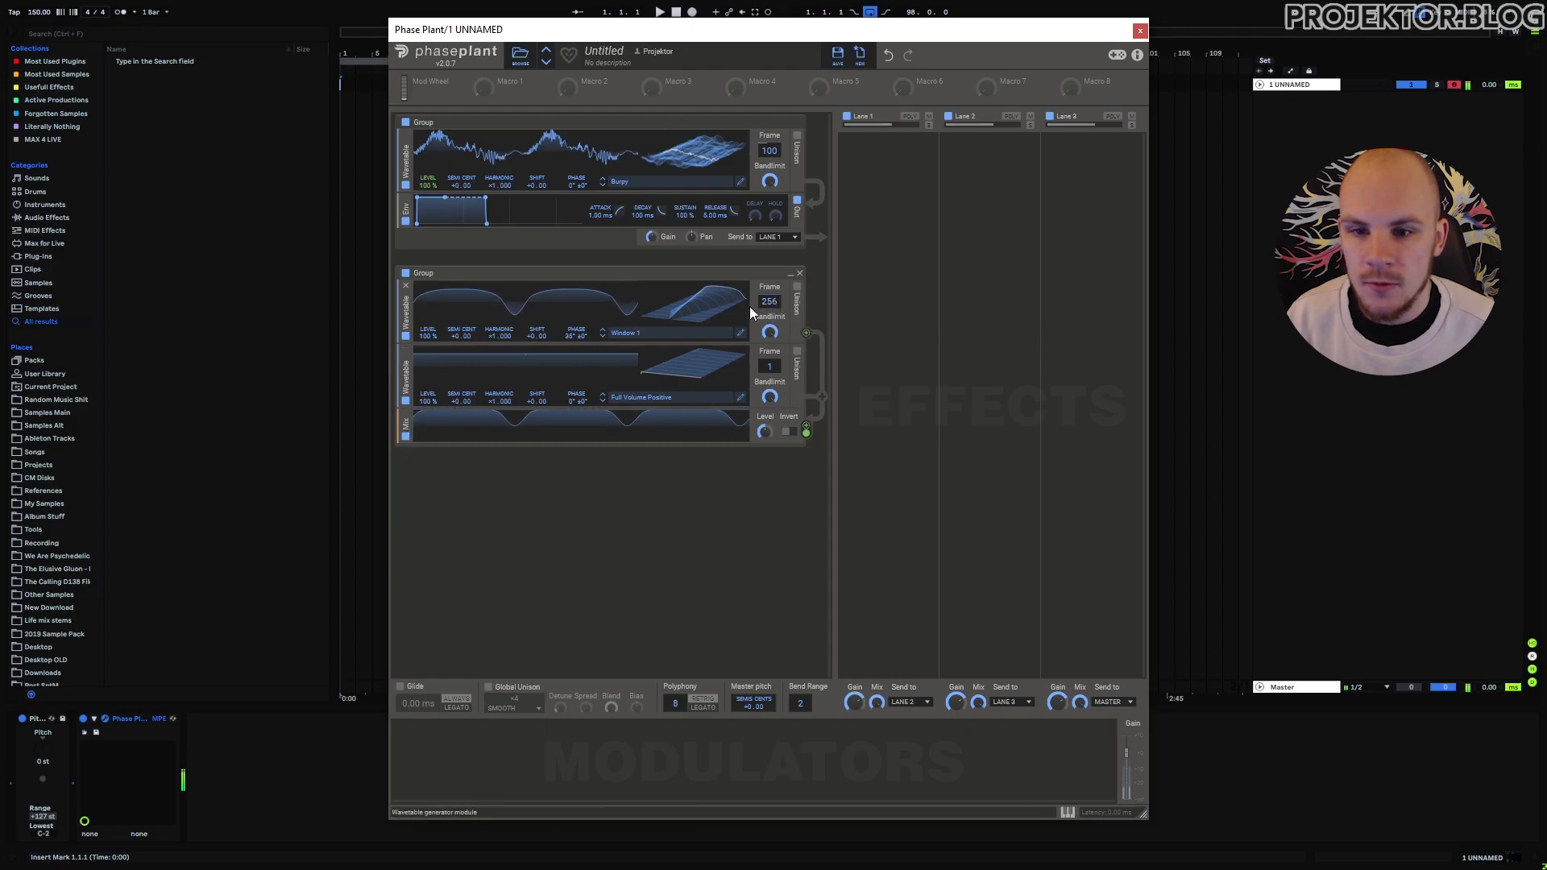
{"action": "left_click_drag", "start_coordinate": [769, 301], "coordinate": [770, 379]}
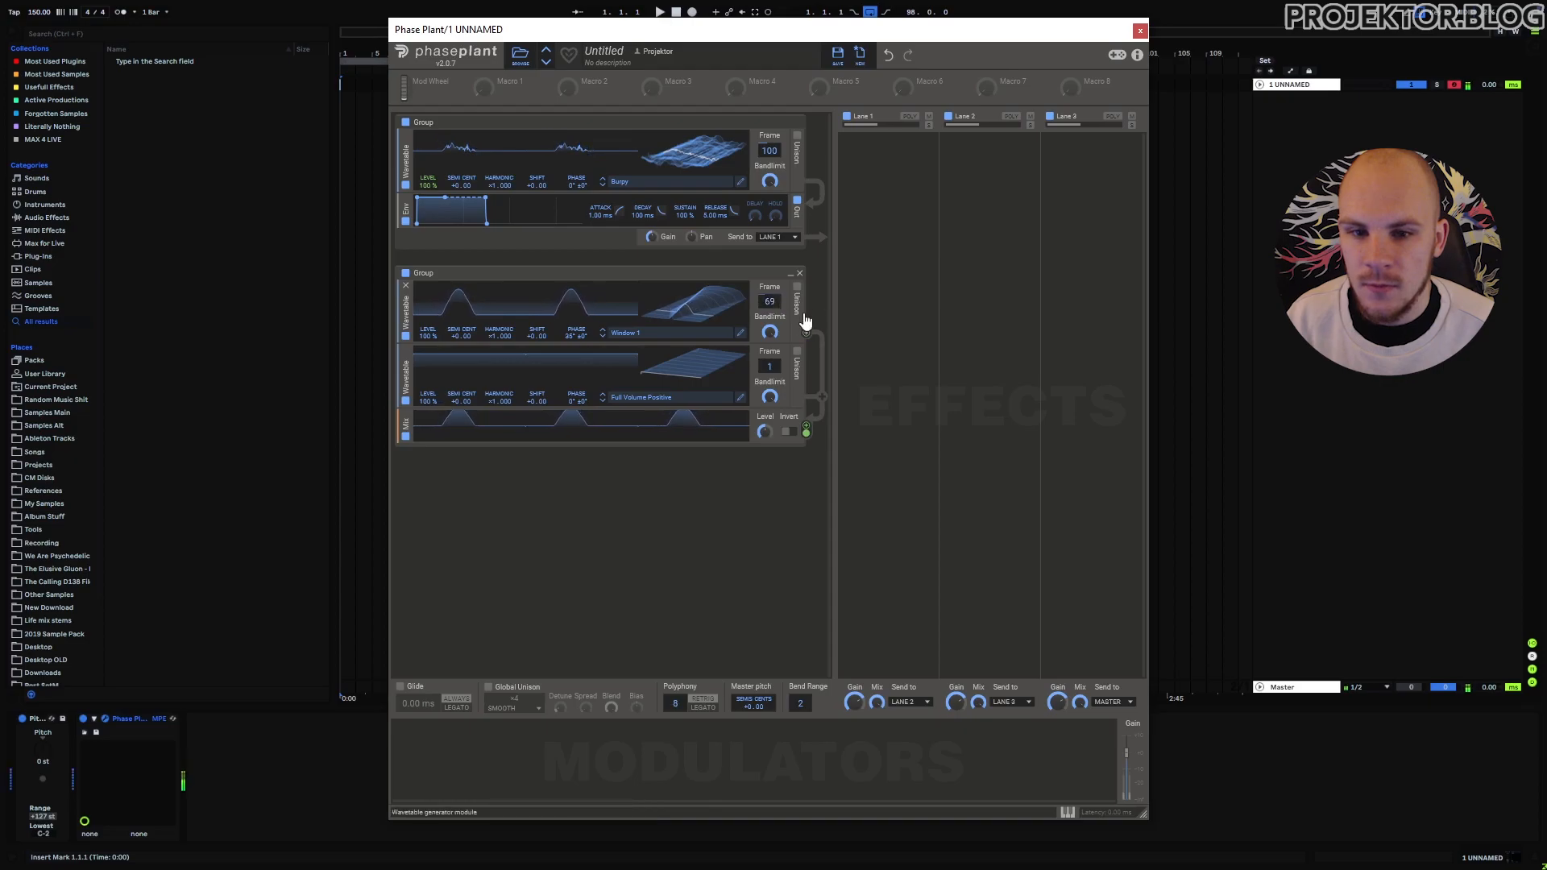
{"action": "mouse_move", "coordinate": [769, 302]}
{"action": "left_mouse_down"}
{"action": "mouse_move", "coordinate": [770, 323]}
{"action": "mouse_move", "coordinate": [775, 285]}
{"action": "mouse_move", "coordinate": [769, 306]}
{"action": "left_mouse_up"}
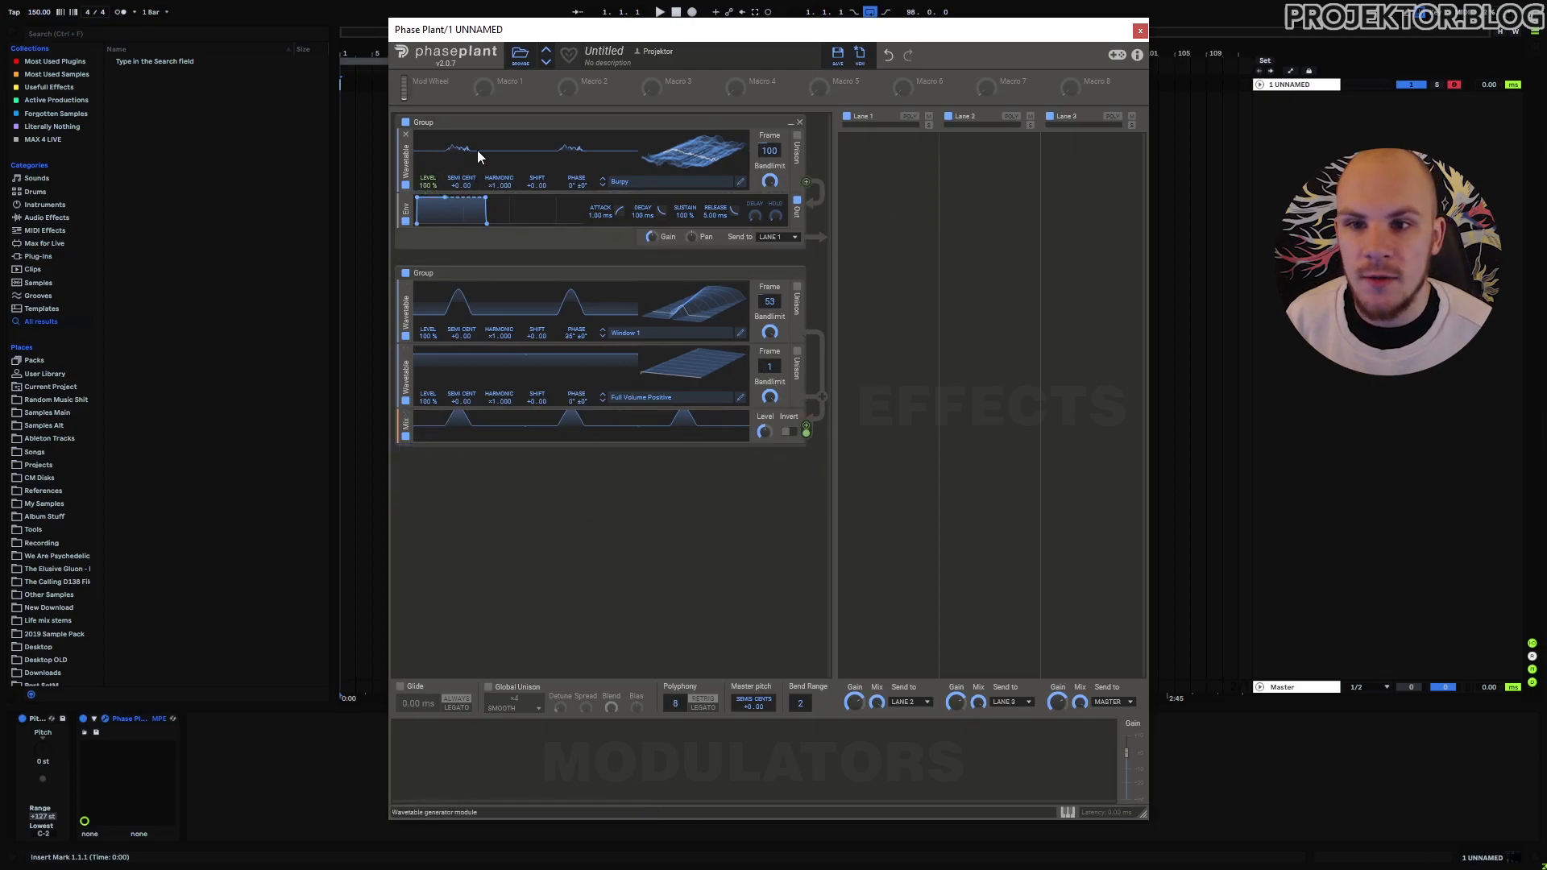
- Inspect the modulation from the Mix module to the level of the first group's wavetable
{"action": "left_click_drag", "start_coordinate": [428, 200], "coordinate": [432, 192]}
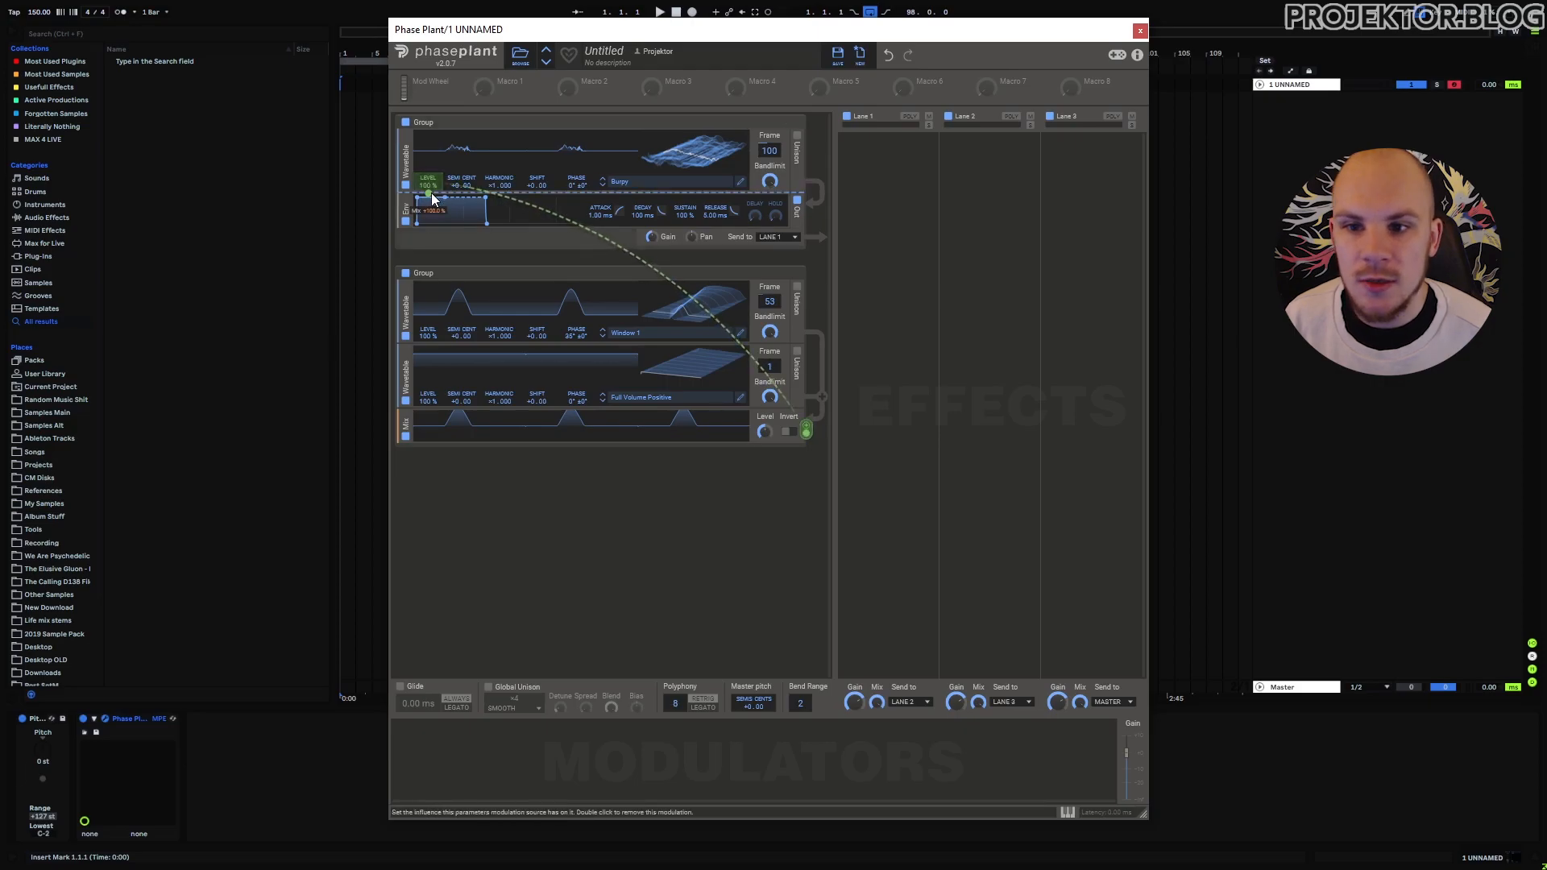
{"action": "double_click", "coordinate": [432, 195]}
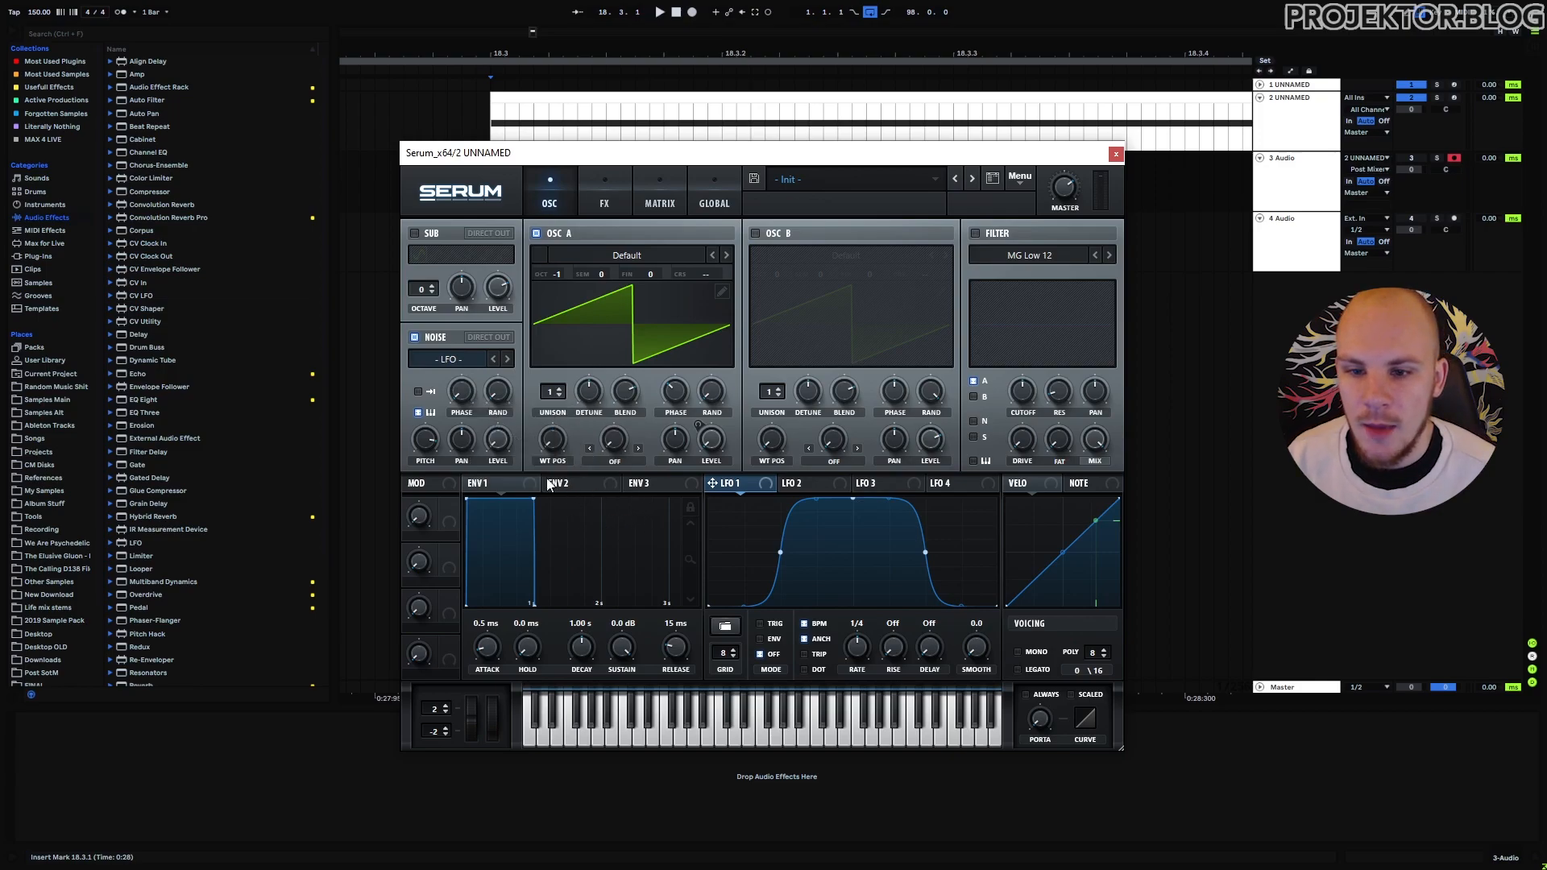
- Check the modulation sources for oscillator A's level in Serum and the noise oscillator's pitch settings, and close the synth
{"action": "right_click", "coordinate": [712, 439]}
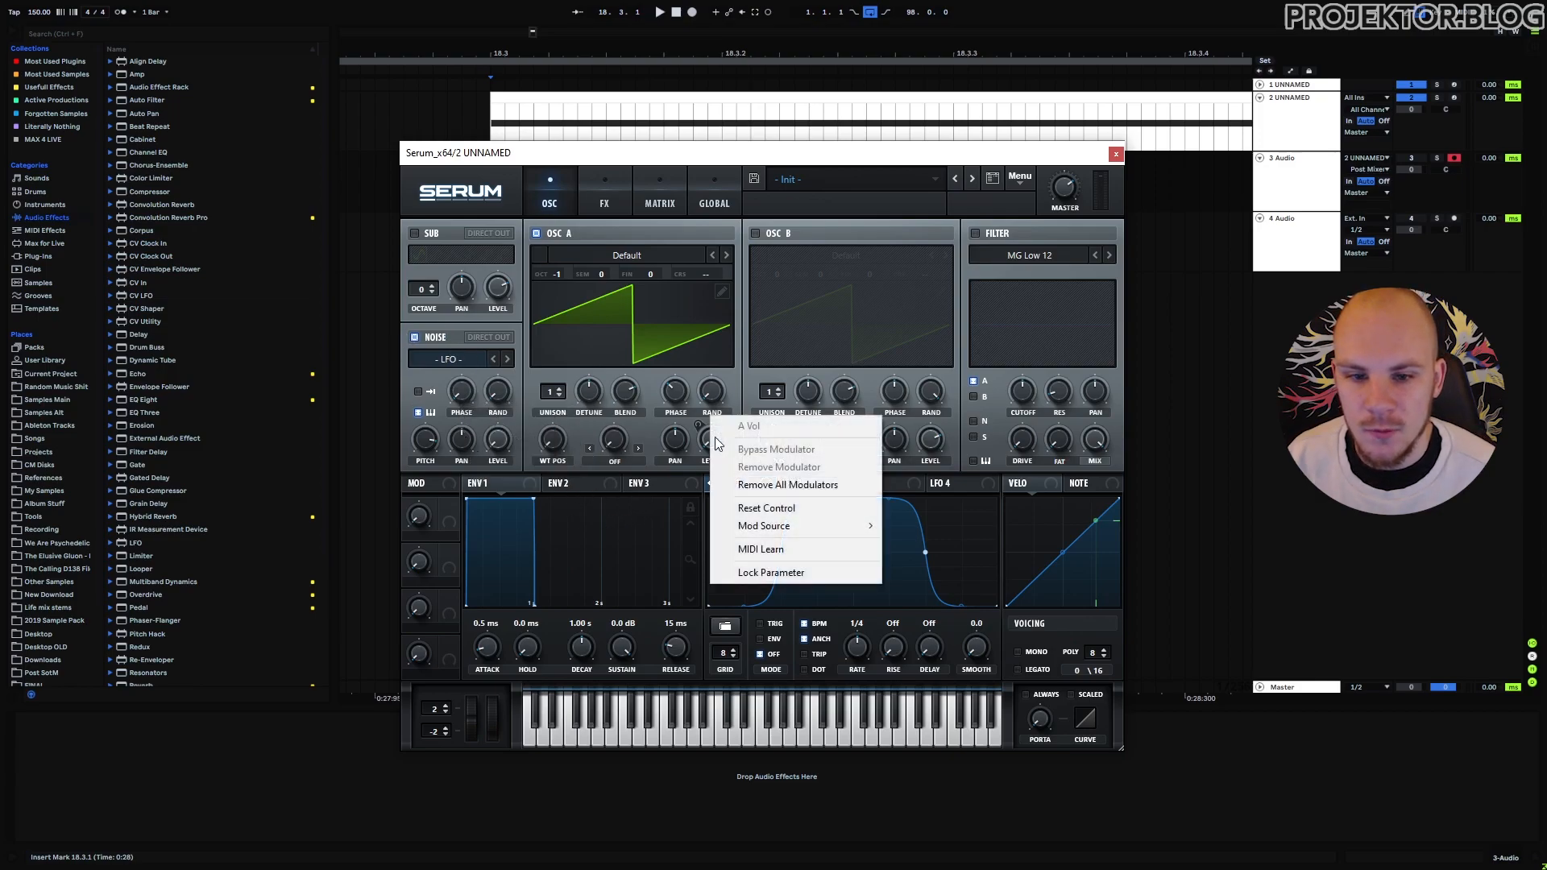
{"action": "mouse_move", "coordinate": [777, 526]}
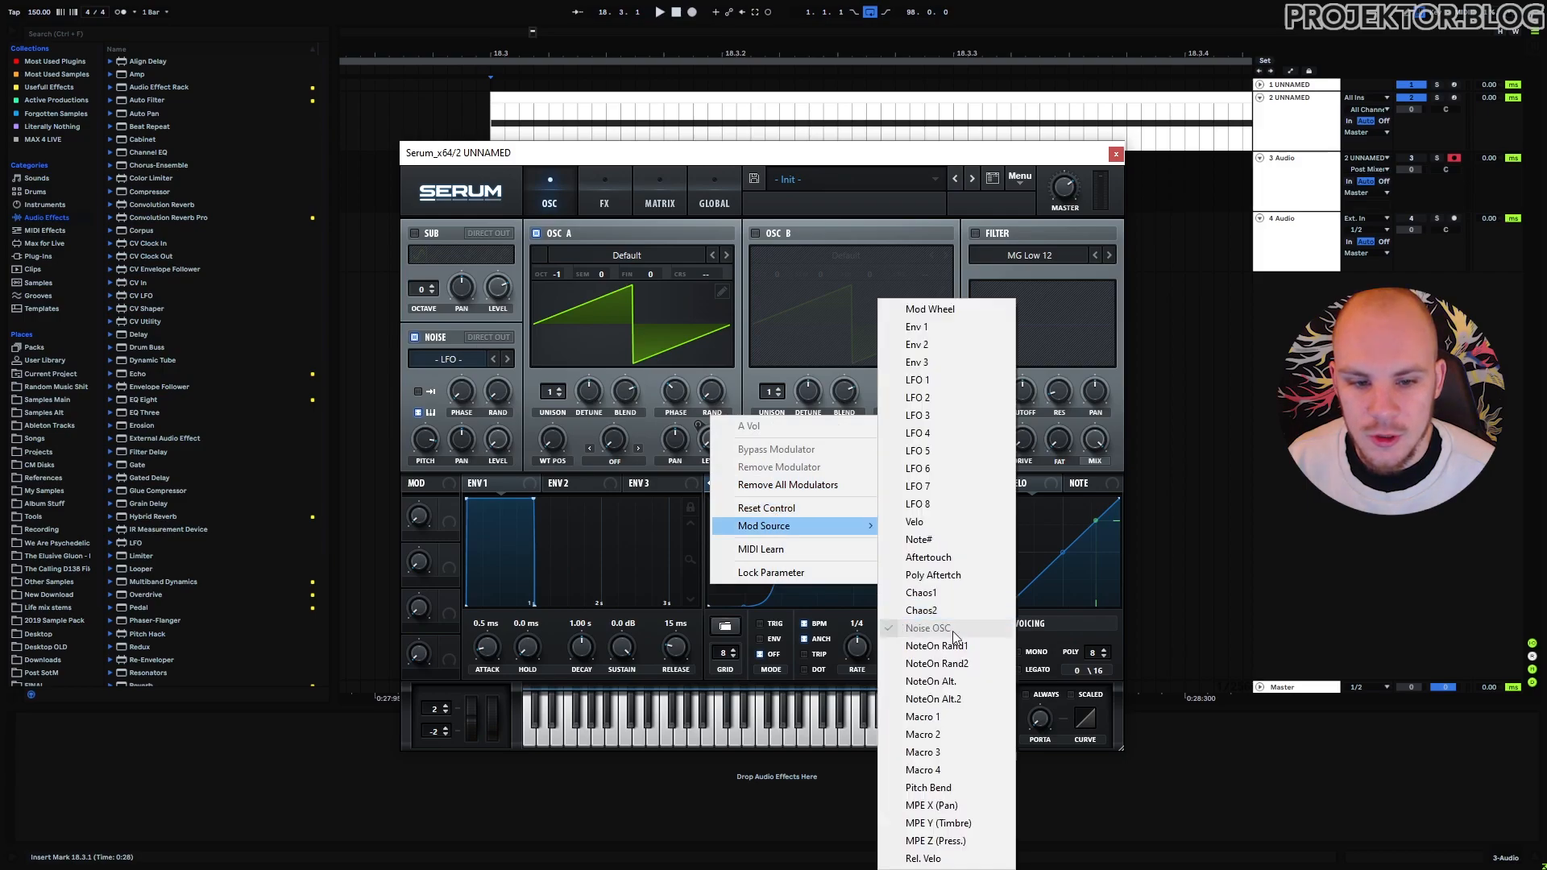
{"action": "left_click", "coordinate": [445, 422]}
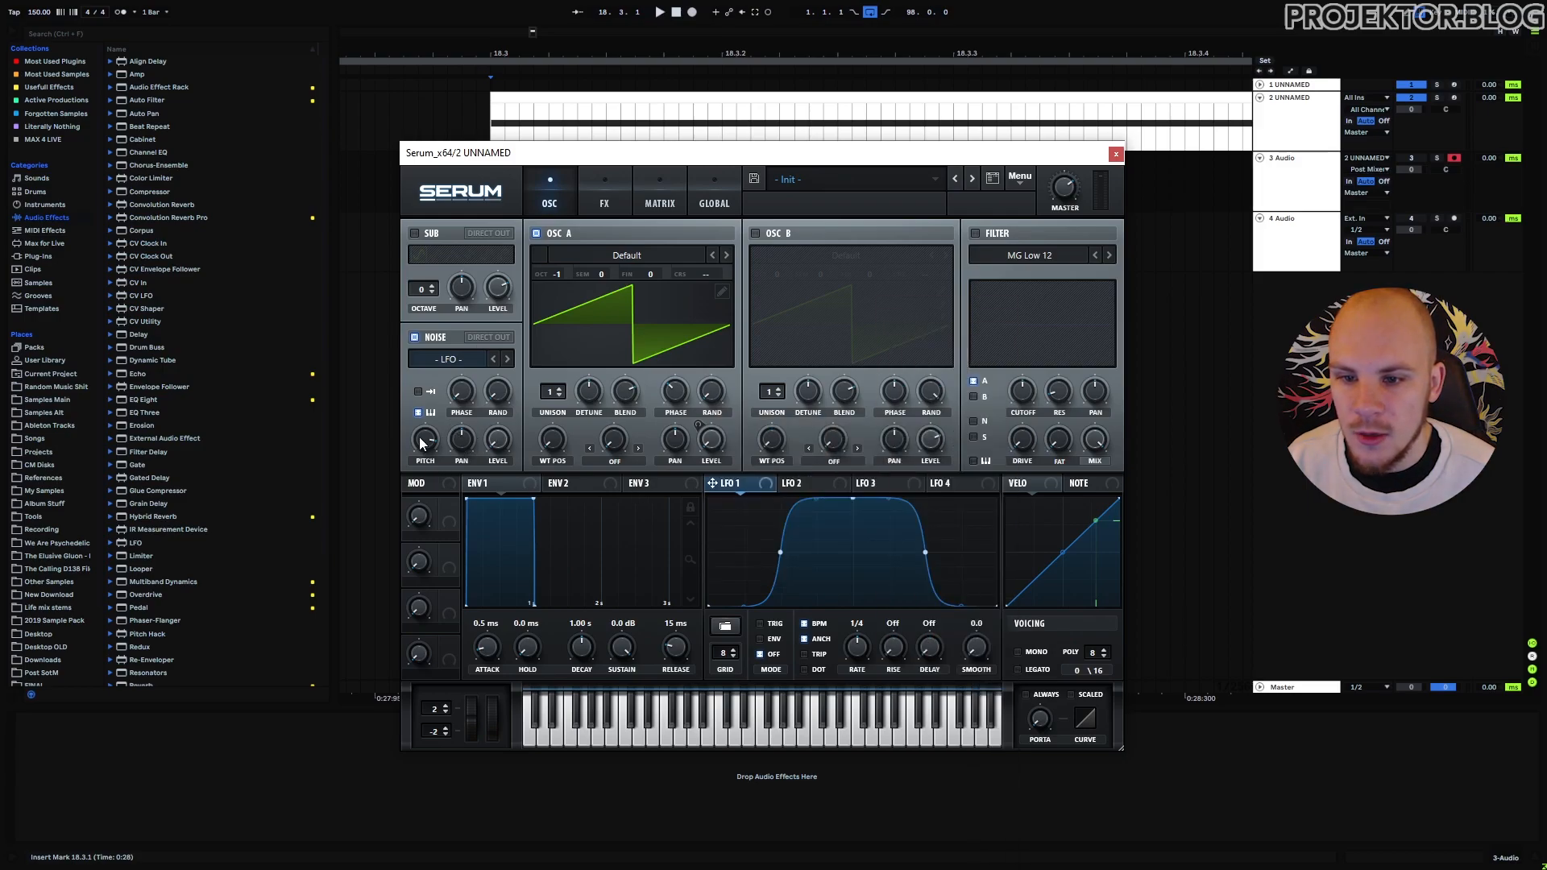
{"action": "mouse_move", "coordinate": [420, 443]}
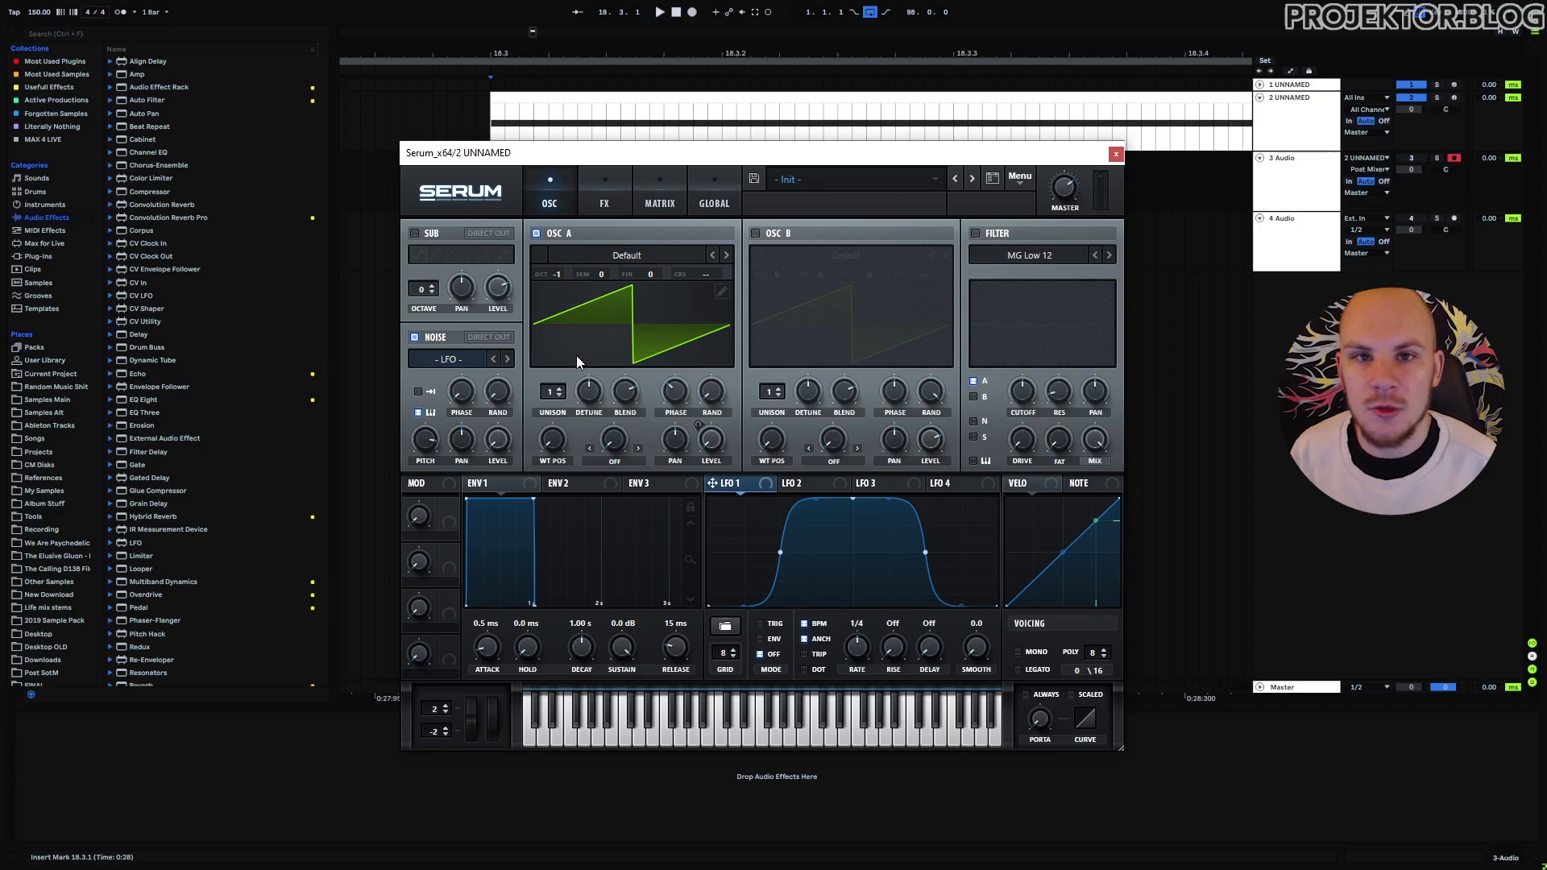
{"action": "left_click", "coordinate": [1115, 154]}
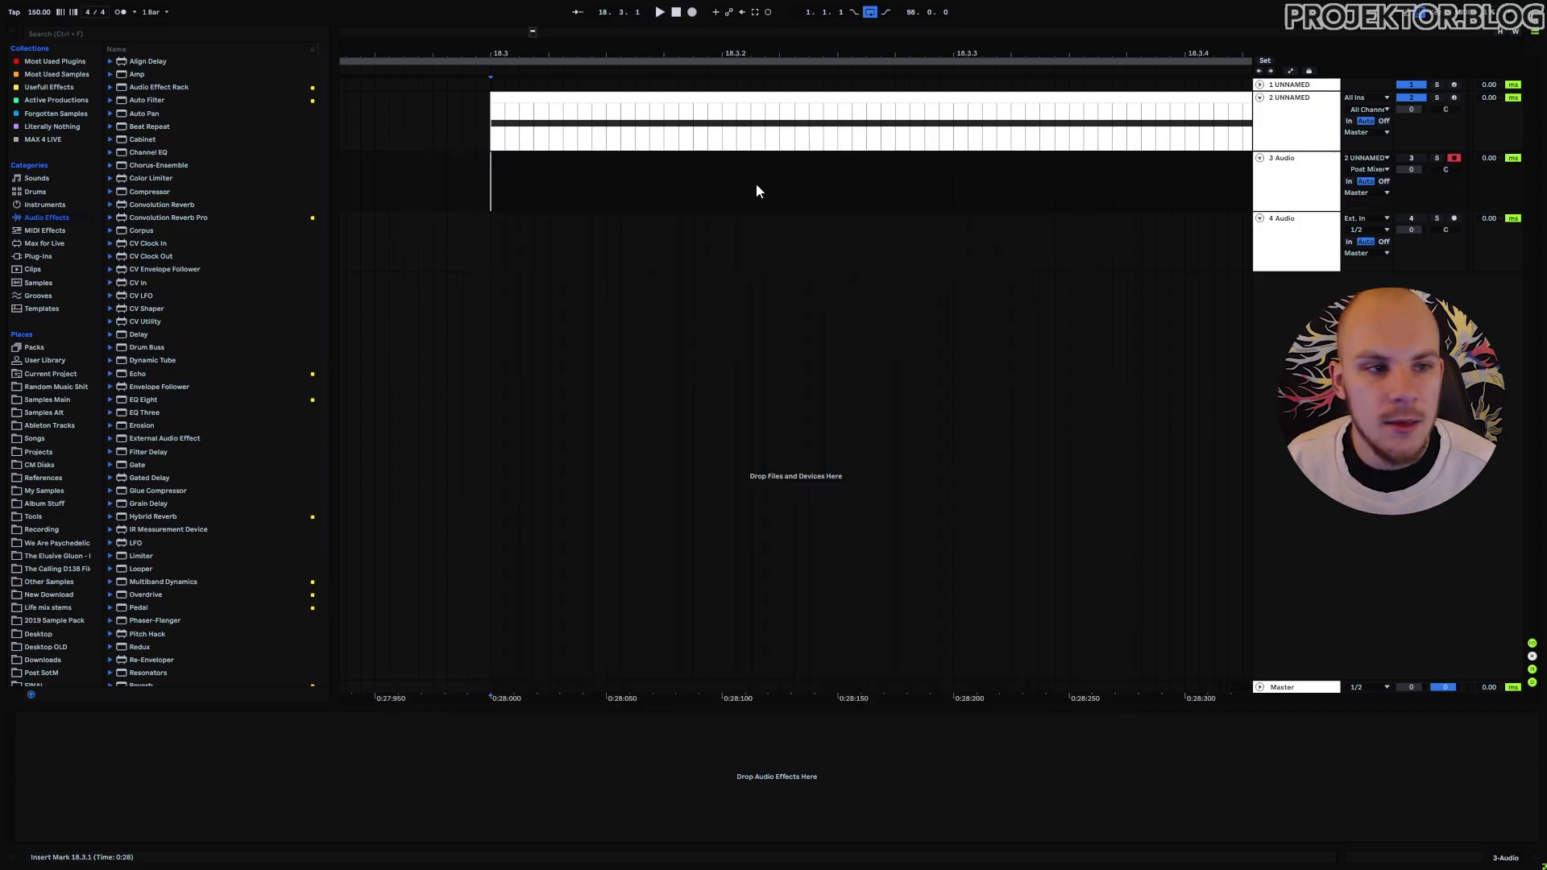
- Record the Serum track's output as an audio clip on track 3 Audio from 18.3
{"action": "left_click", "coordinate": [691, 13]}
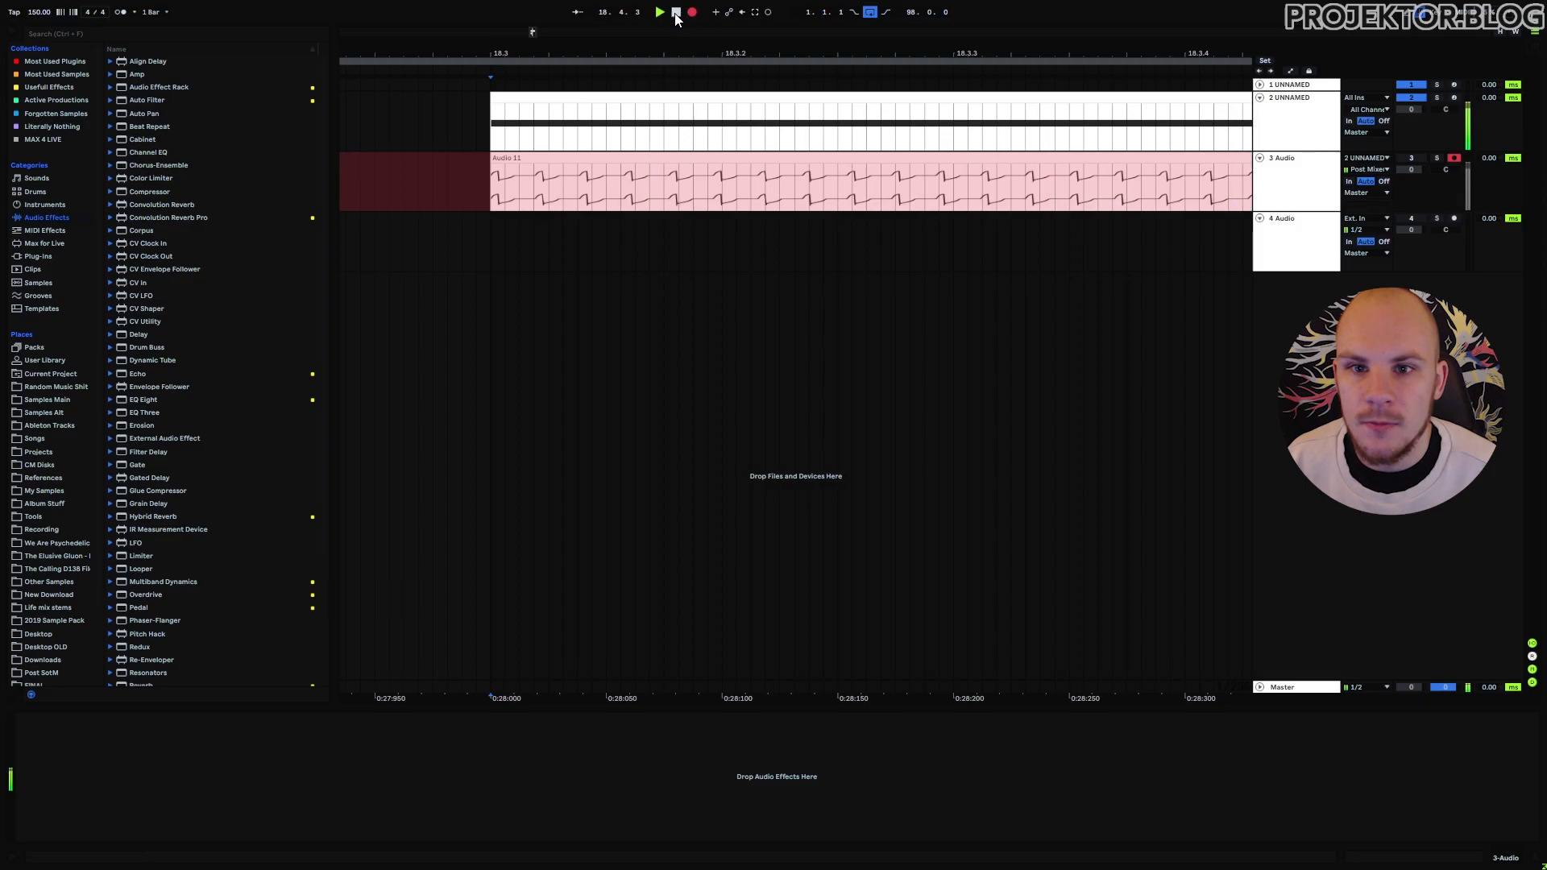
{"action": "left_click", "coordinate": [676, 14]}
{"action": "left_click", "coordinate": [610, 188]}
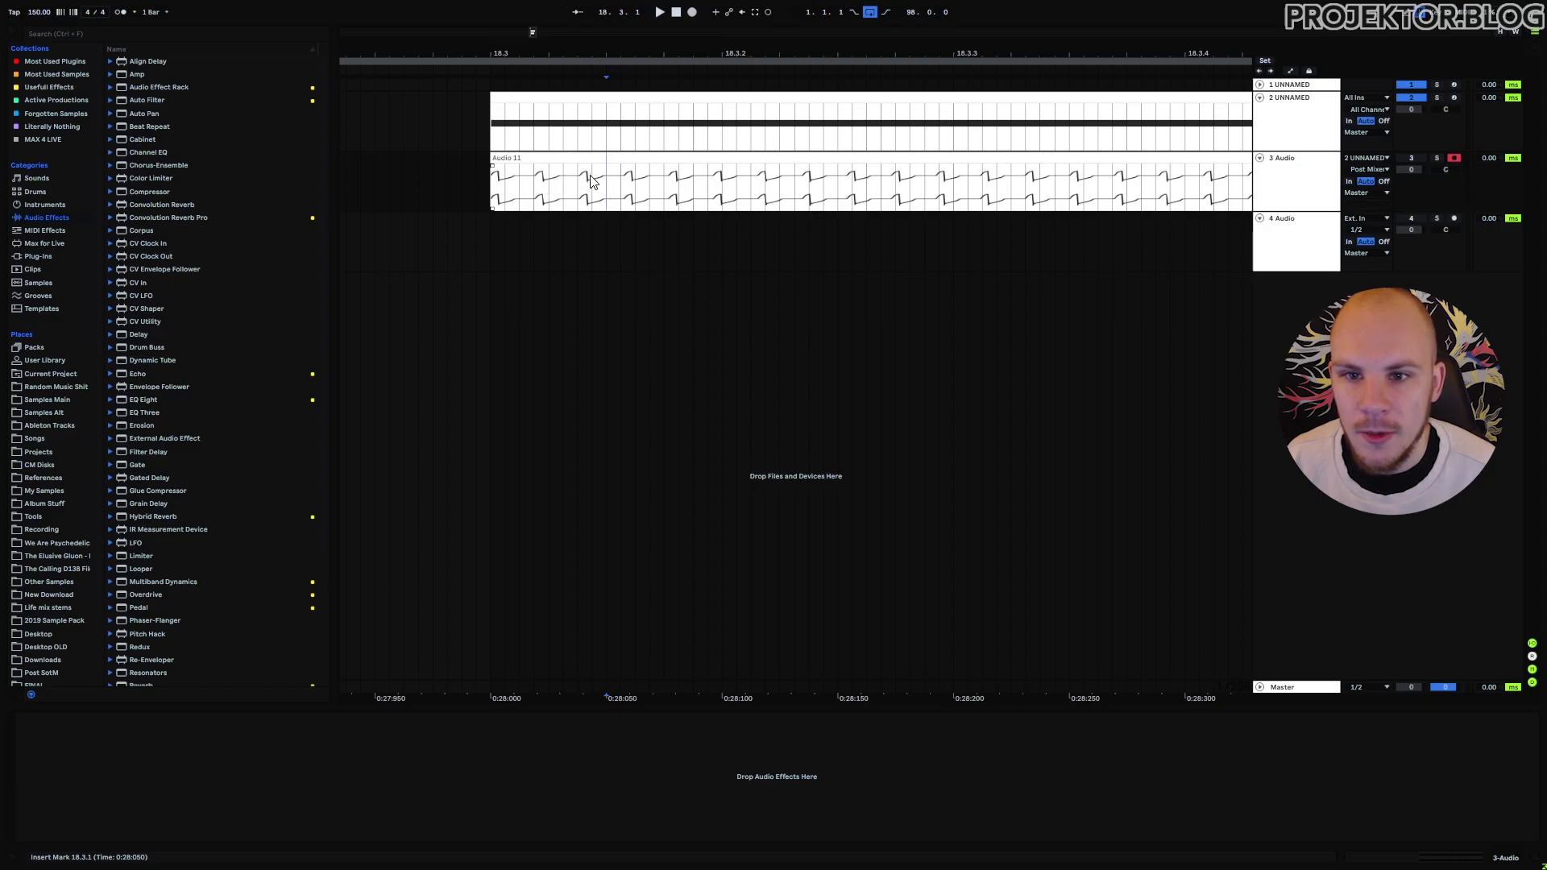
- Reopen Serum from track 2 to review its oscillator settings, and close it again
{"action": "left_click", "coordinate": [1290, 117]}
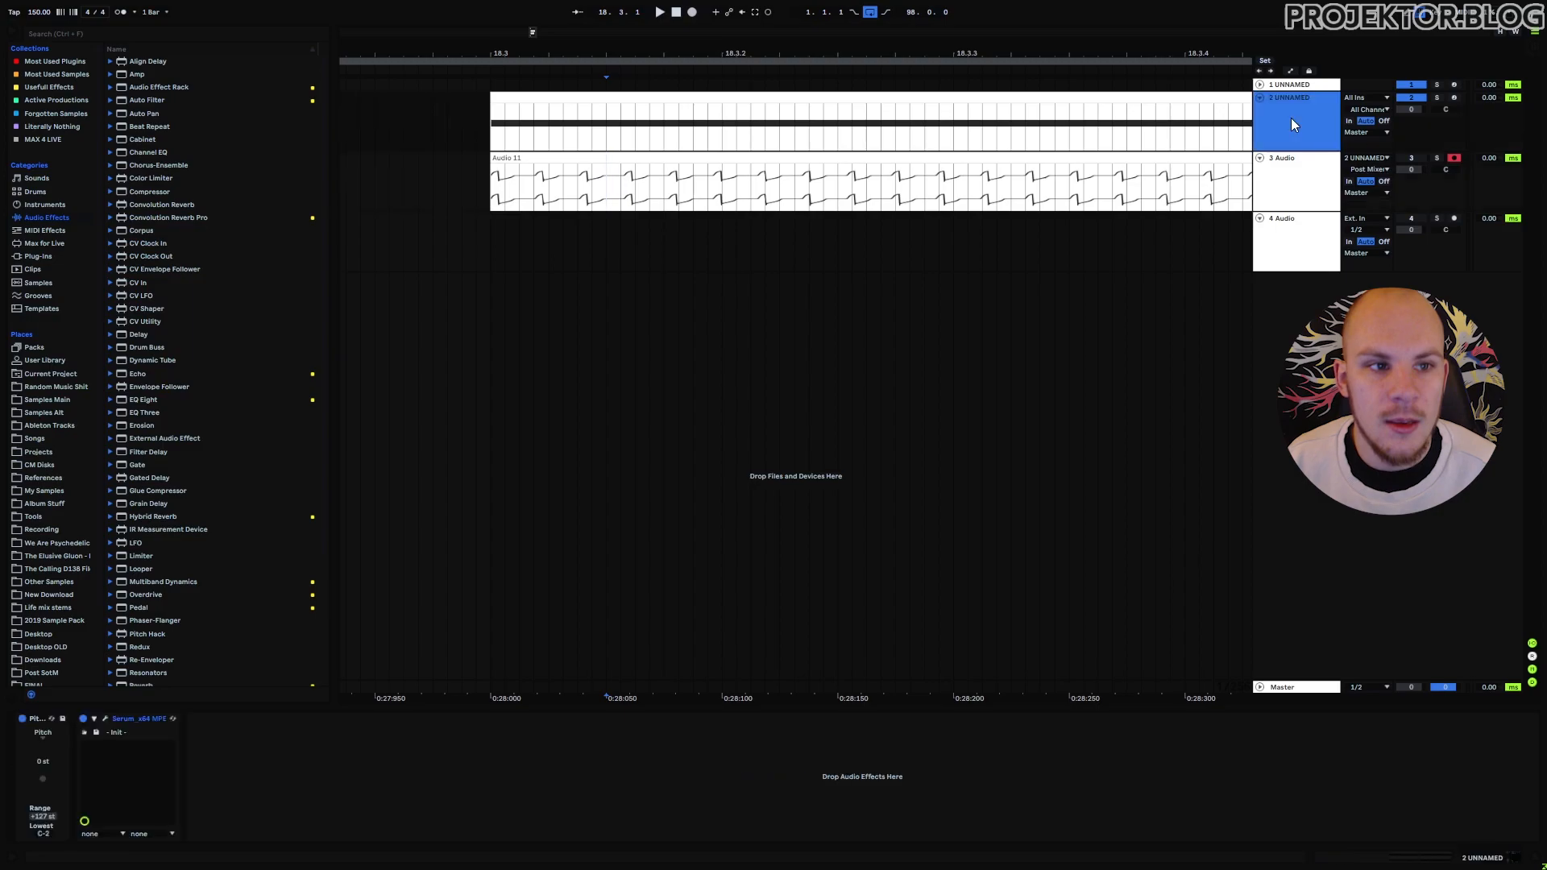
{"action": "left_click", "coordinate": [105, 718]}
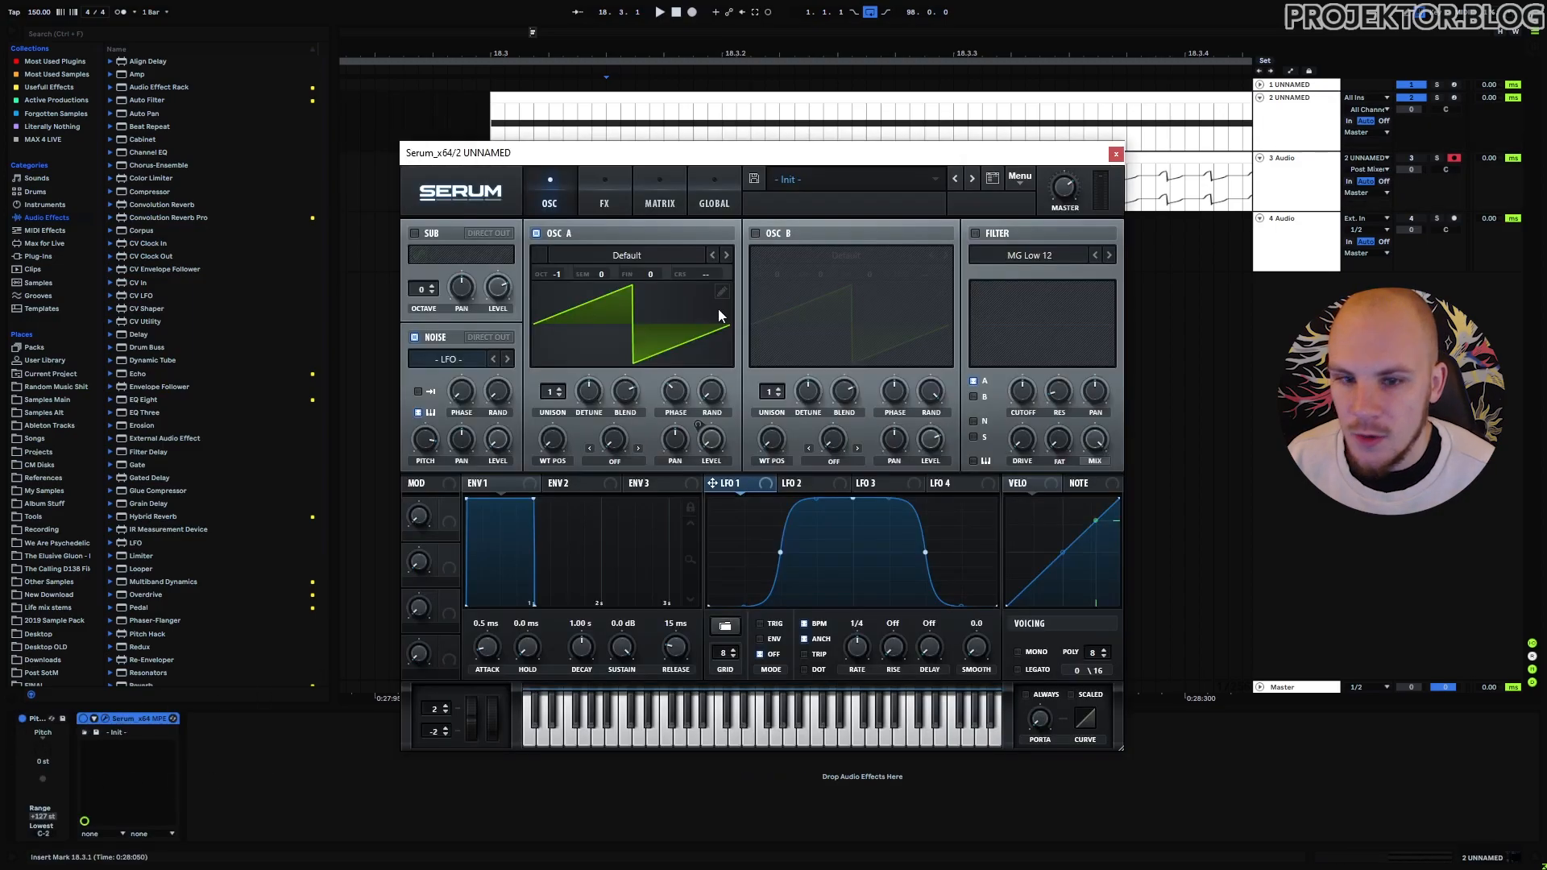
{"action": "left_click", "coordinate": [1116, 153]}
- Move the recorded clip down to track 4 Audio and record a second take on 3 Audio from 18.3 for comparison
{"action": "left_click_drag", "start_coordinate": [573, 156], "coordinate": [567, 219]}
{"action": "left_click", "coordinate": [526, 174]}
{"action": "left_click", "coordinate": [691, 12]}
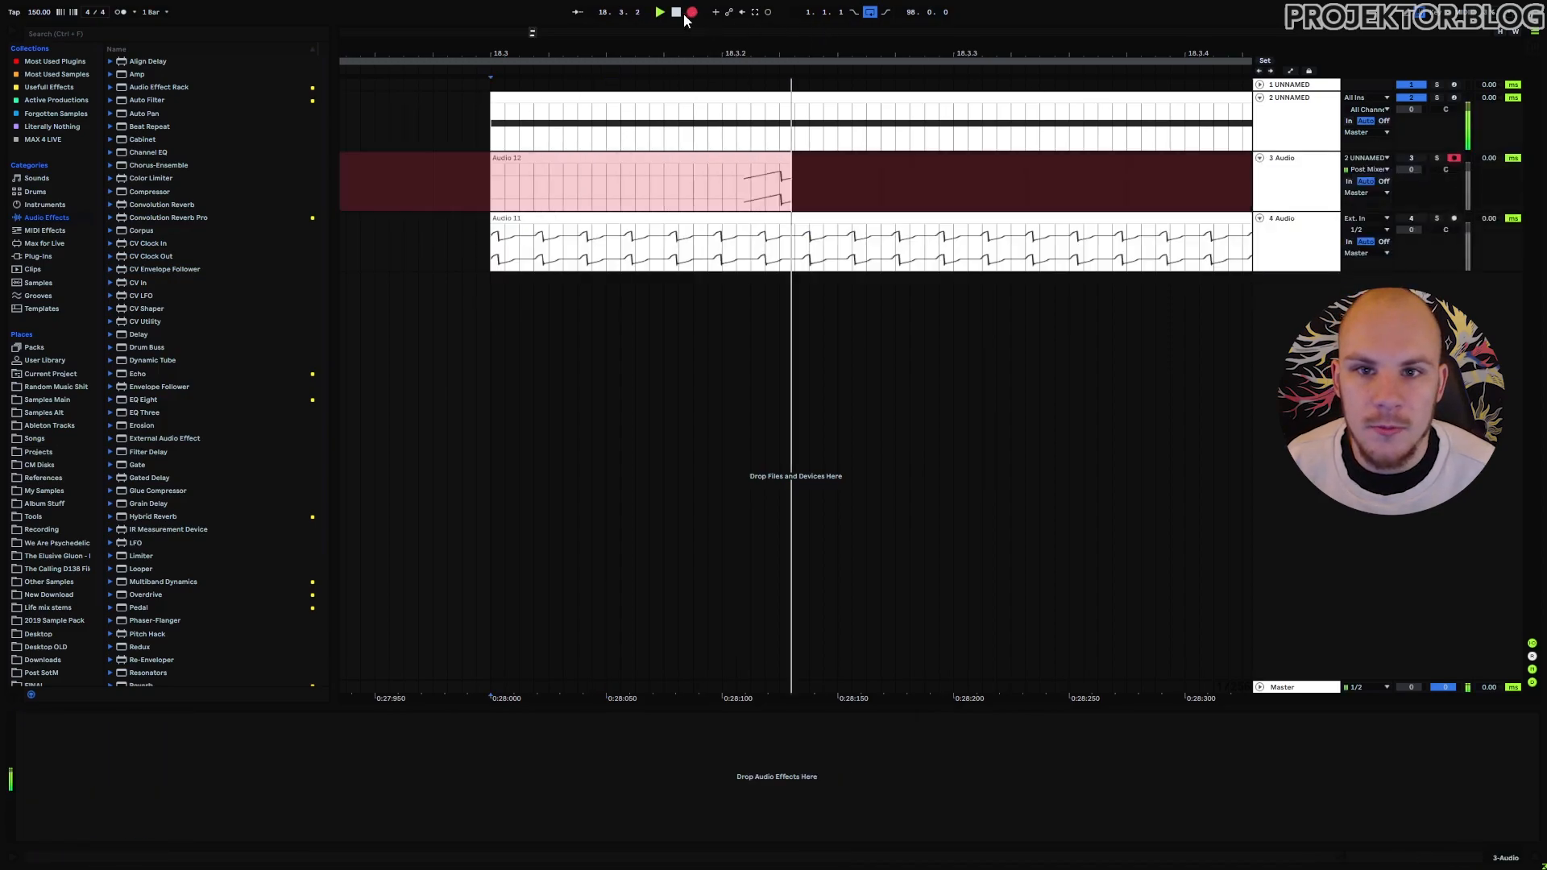
{"action": "left_click", "coordinate": [675, 12]}
{"action": "left_click", "coordinate": [495, 199]}
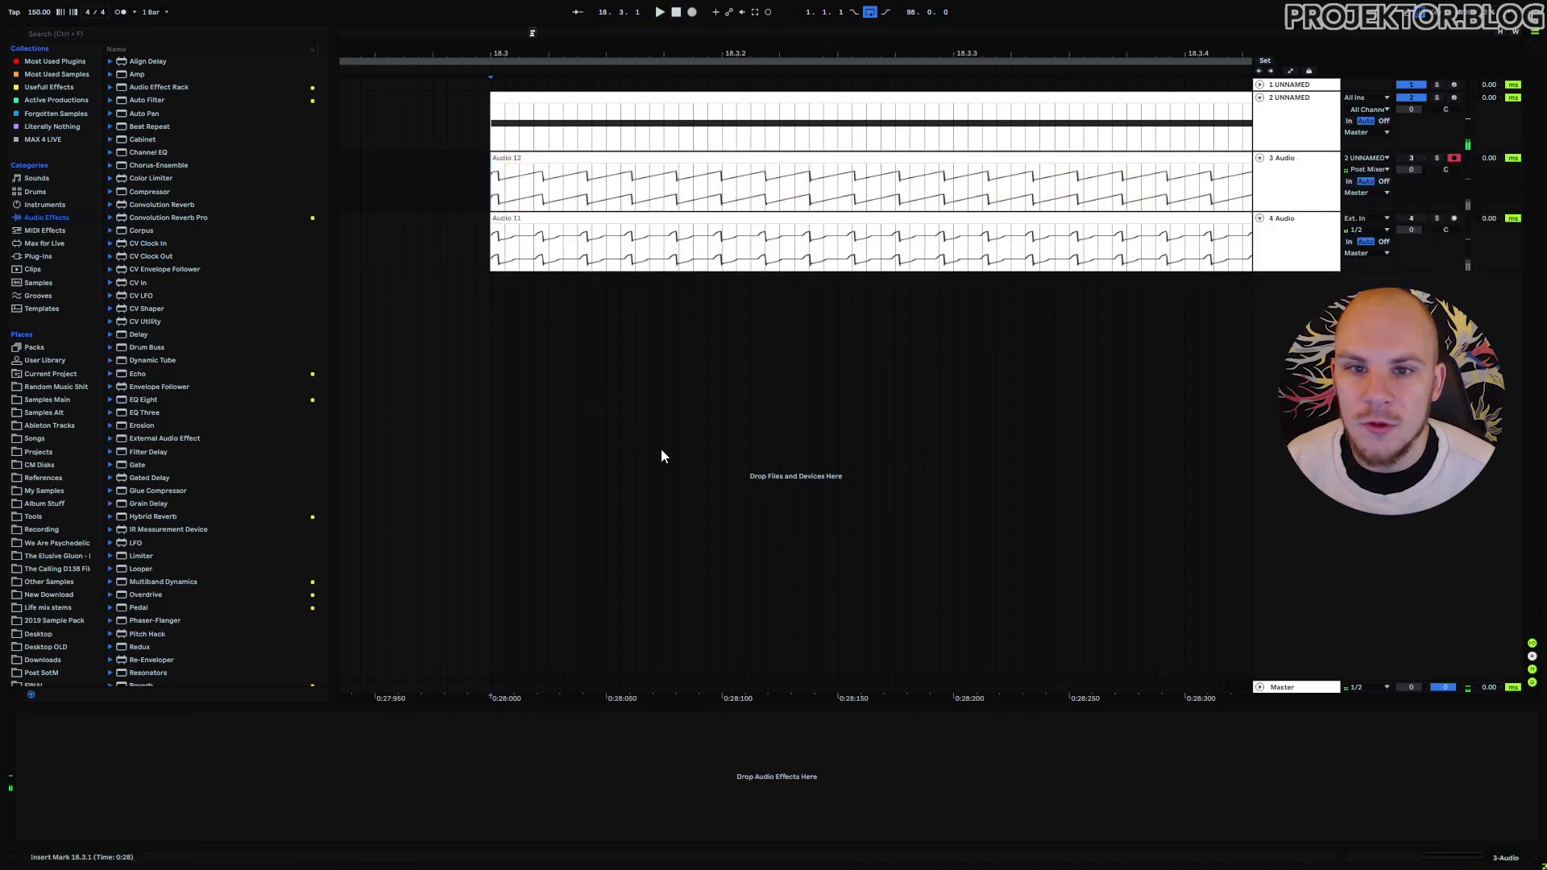
{"action": "left_click_drag", "start_coordinate": [701, 53], "coordinate": [817, 145]}
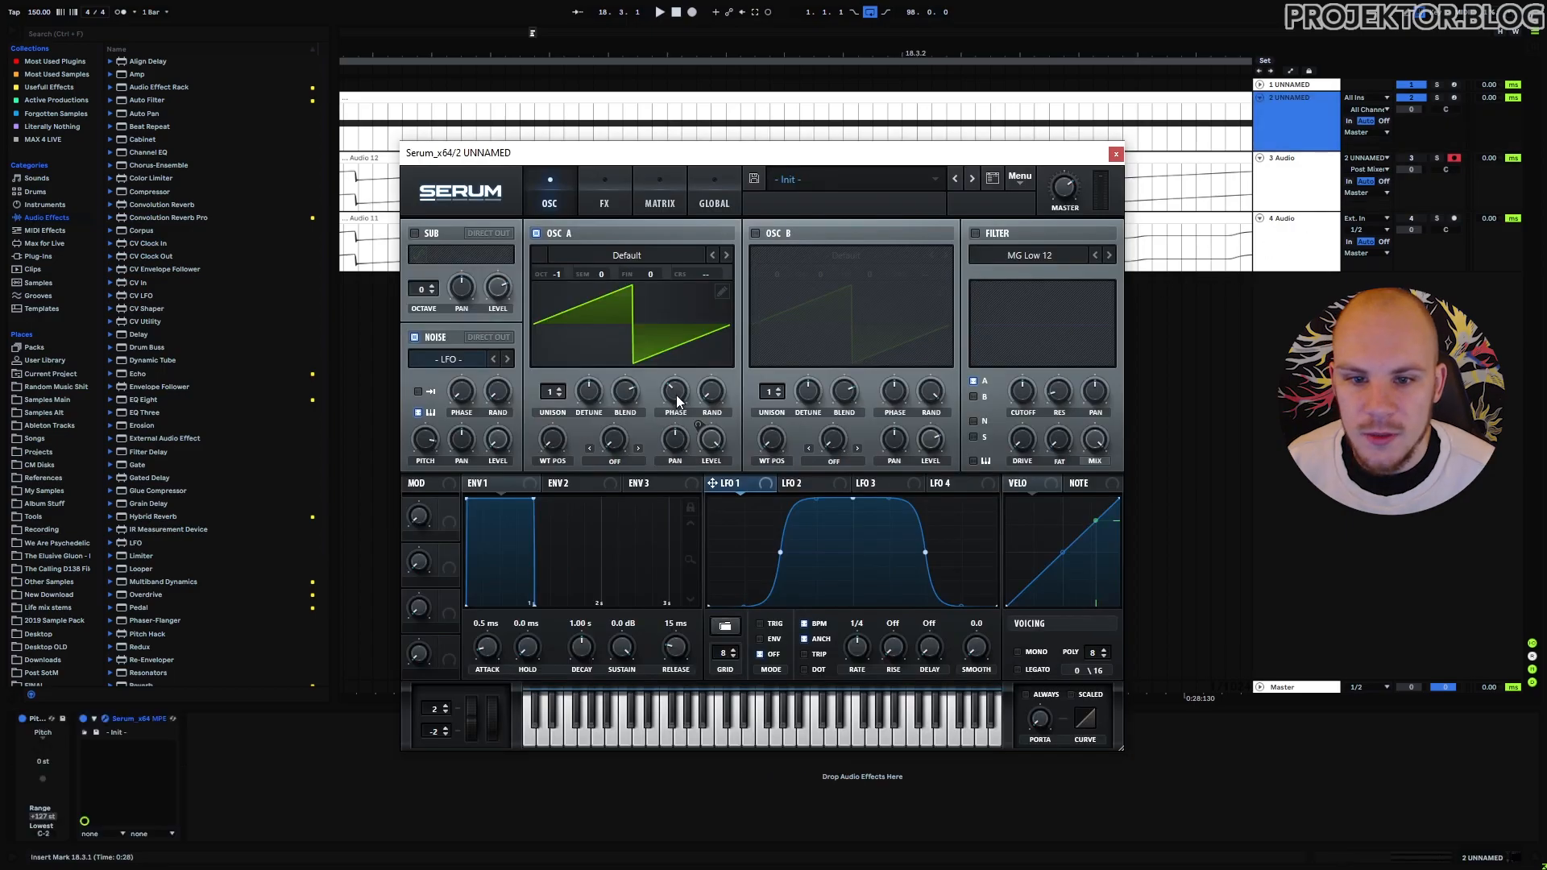
- Adjust oscillator A's phase in Serum and compare it with the noise oscillator's phase control
{"action": "left_click_drag", "start_coordinate": [677, 401], "coordinate": [676, 401]}
{"action": "mouse_move", "coordinate": [461, 390]}
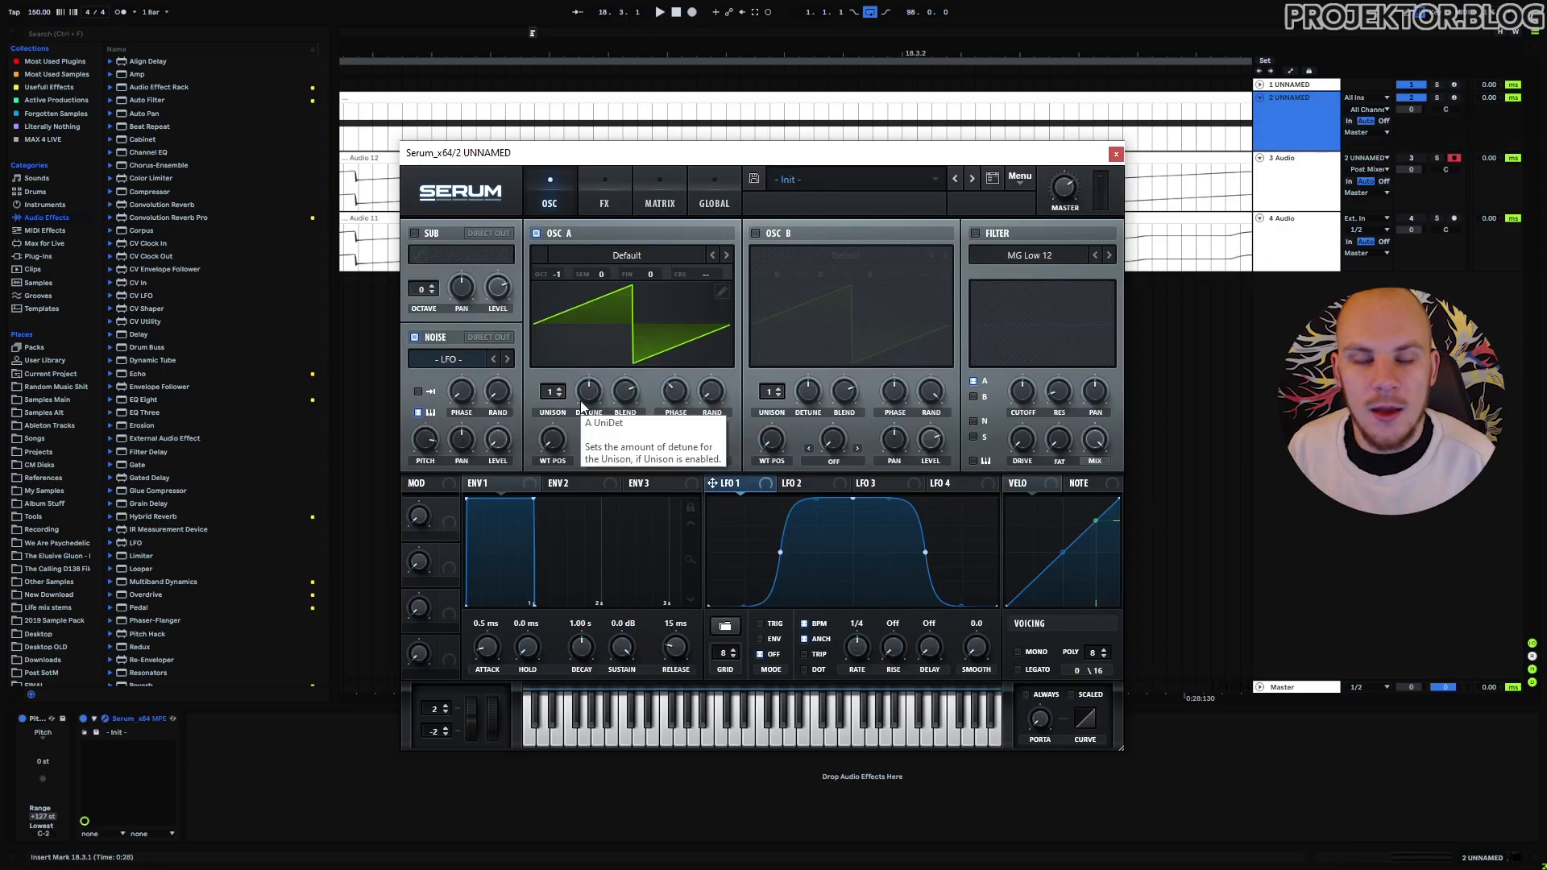
{"action": "left_click_drag", "start_coordinate": [681, 395], "coordinate": [698, 376]}
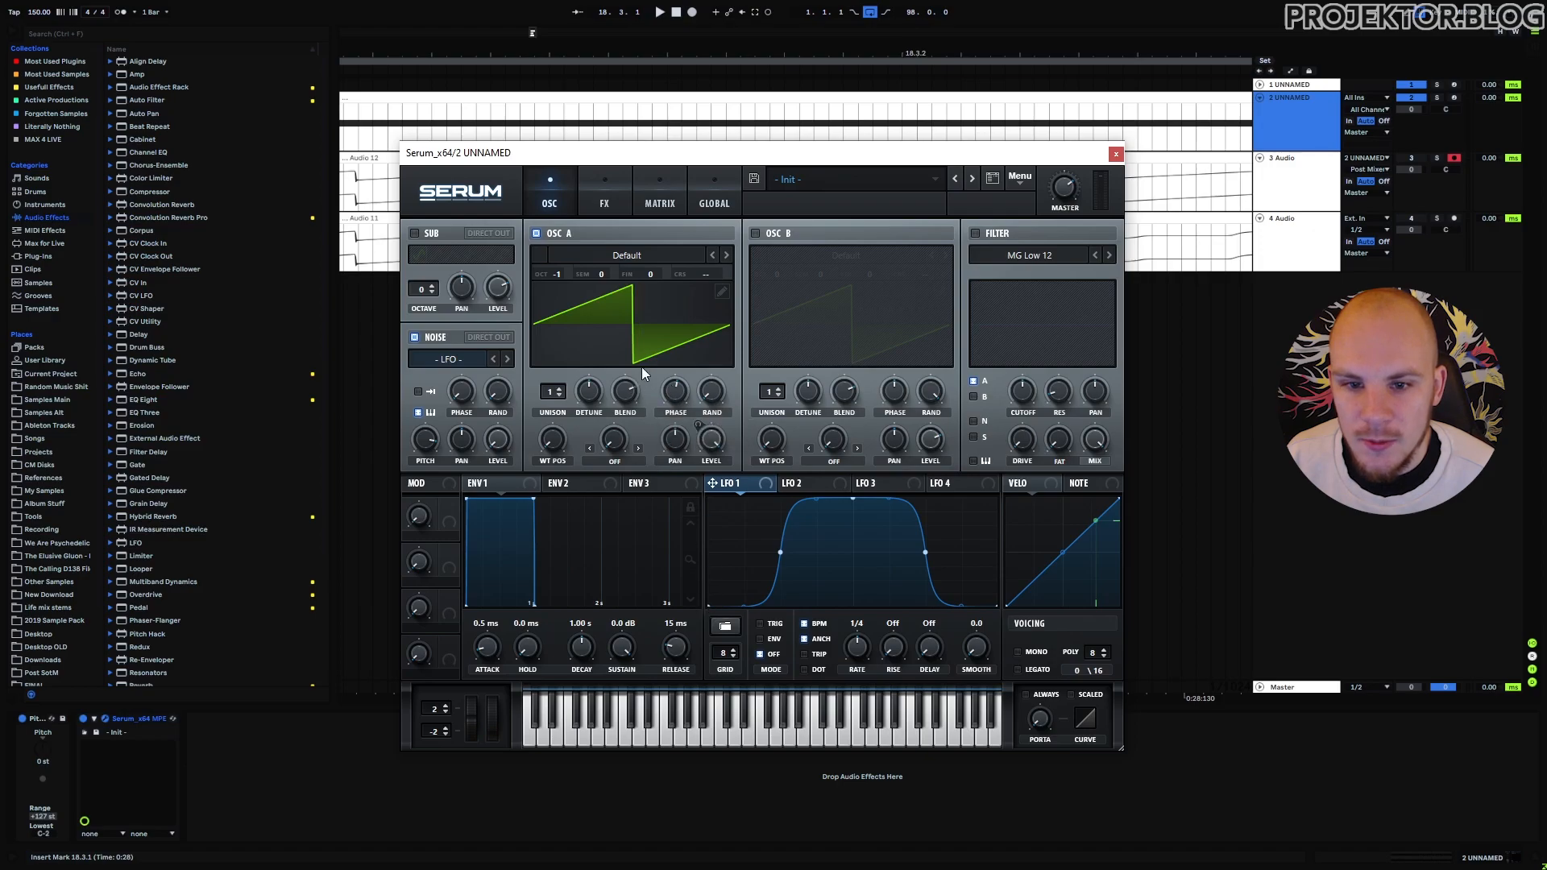
{"action": "mouse_move", "coordinate": [675, 394]}
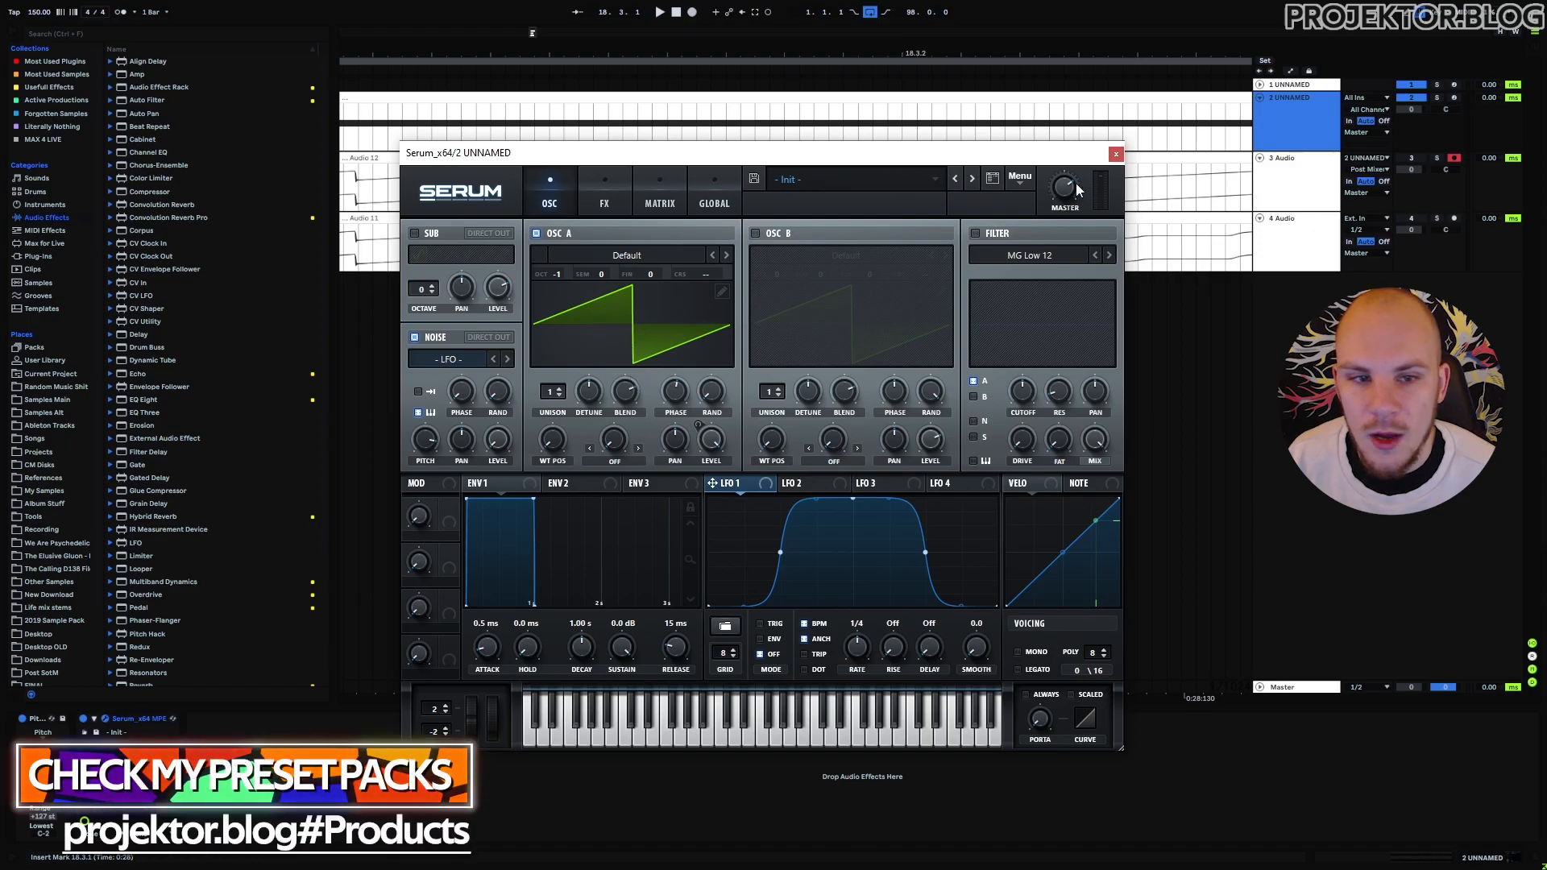
- Close Serum and record a new take over the existing clip on track 3 Audio
{"action": "left_click", "coordinate": [1113, 153]}
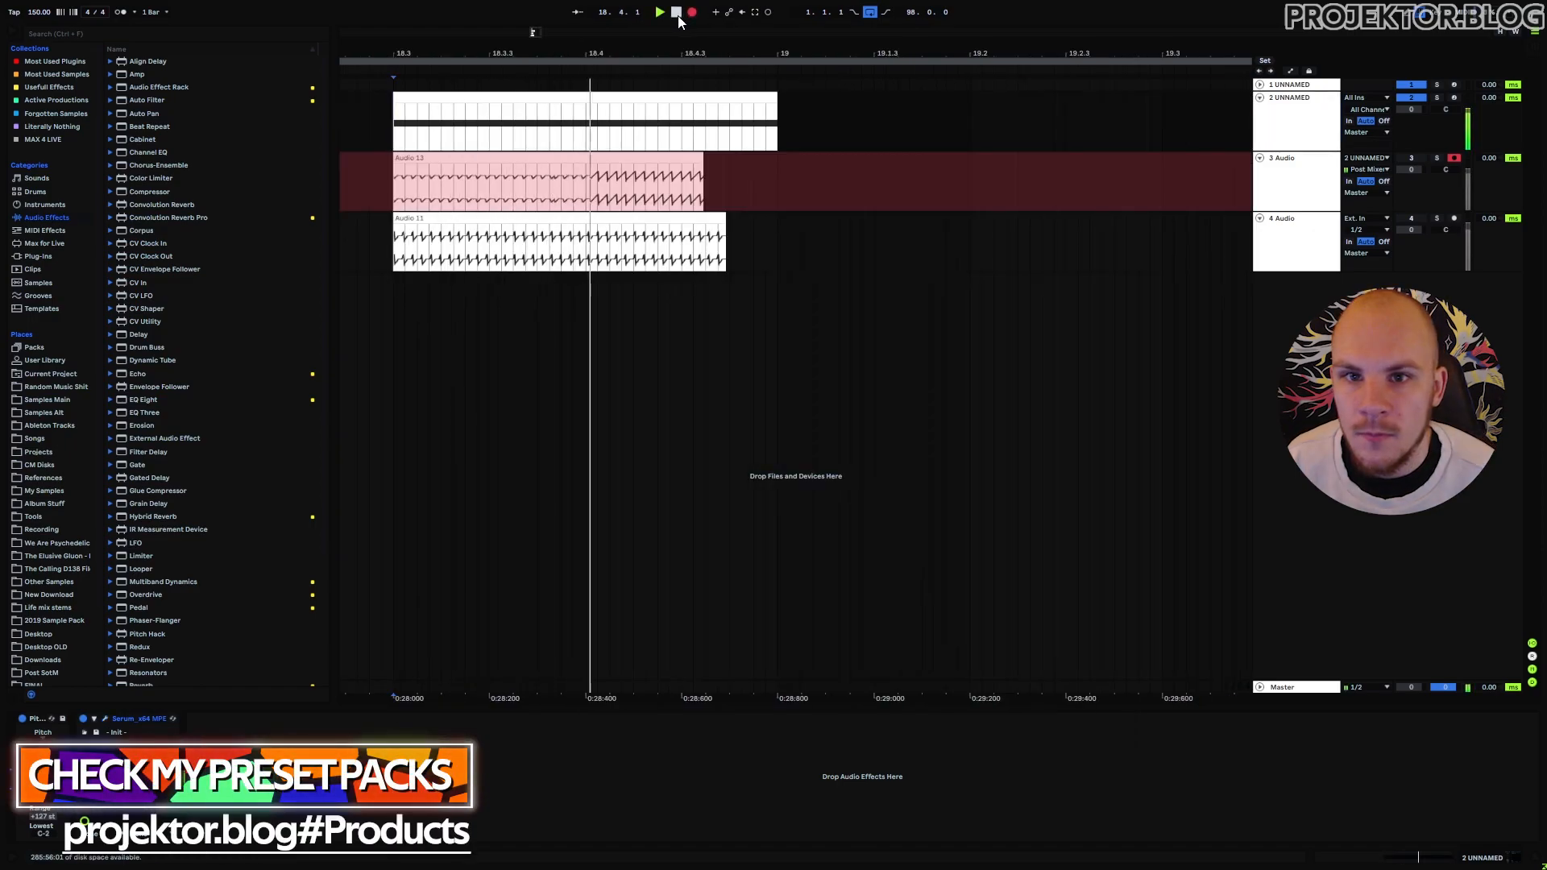
{"action": "left_click", "coordinate": [677, 13]}
{"action": "left_click_drag", "start_coordinate": [411, 53], "coordinate": [419, 89]}
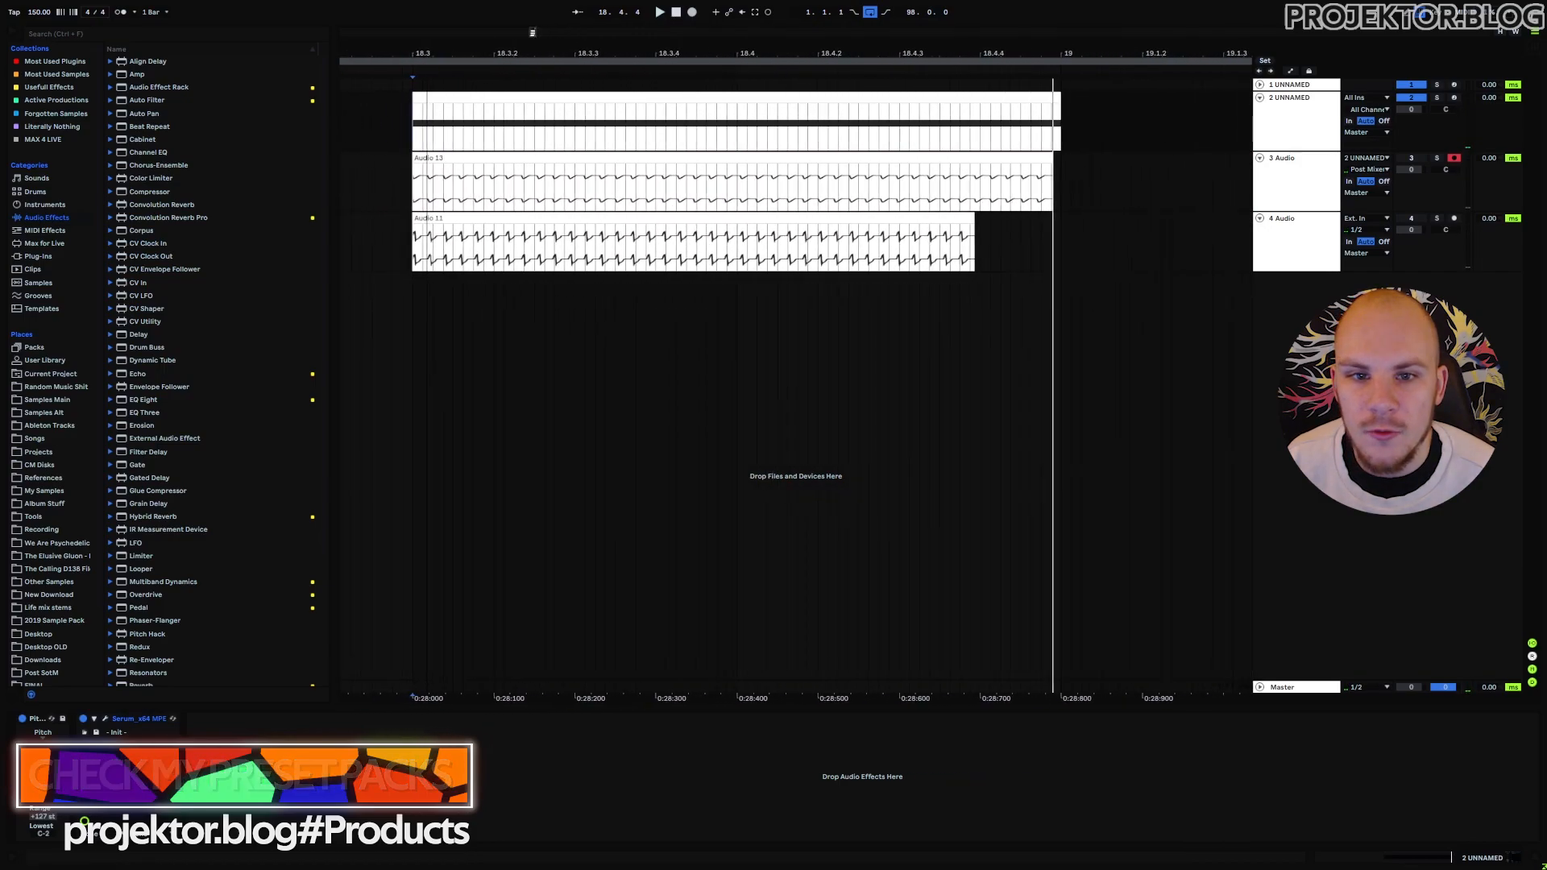
- Load wavetable 077 from Projektor Tones Pack Part 1 into Serum's oscillator A and set its phase to about 218 degrees
{"action": "left_click", "coordinate": [105, 717]}
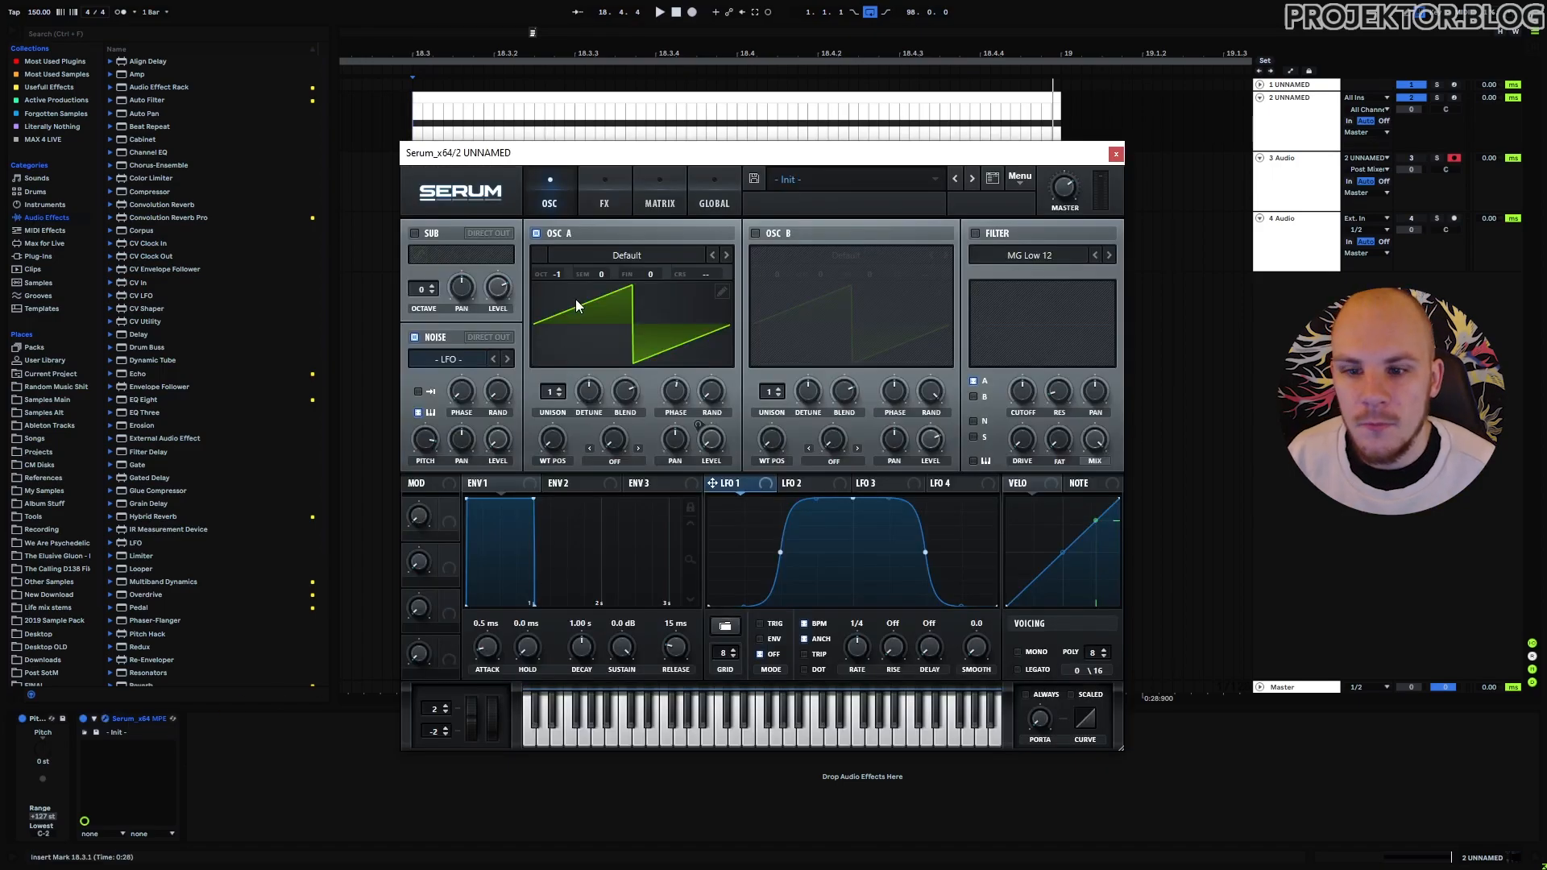
{"action": "left_click", "coordinate": [630, 256]}
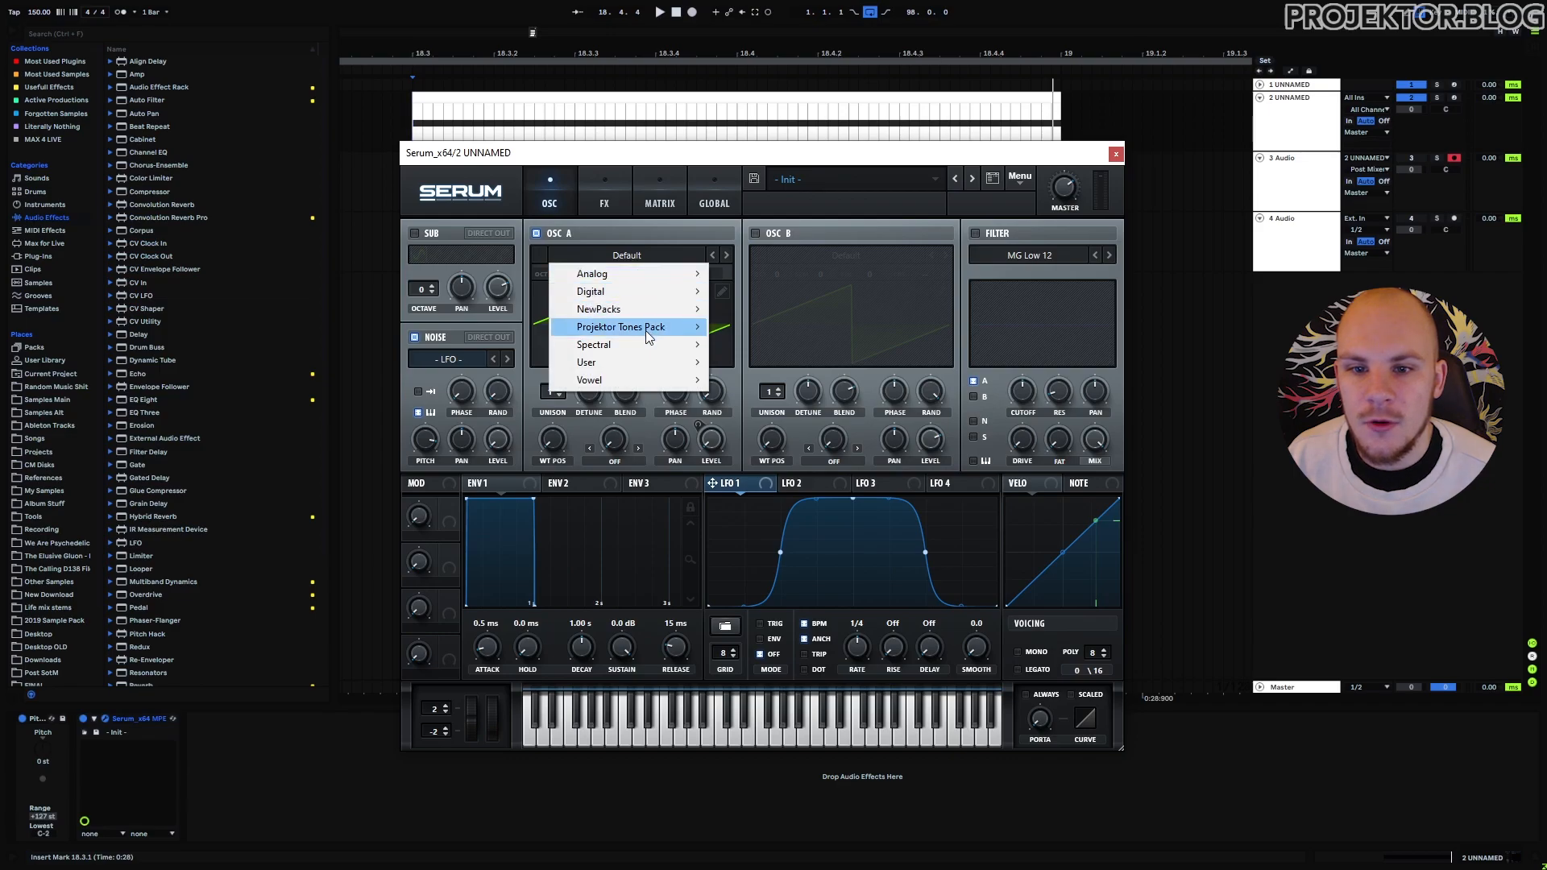
{"action": "mouse_move", "coordinate": [646, 328]}
{"action": "mouse_move", "coordinate": [806, 327]}
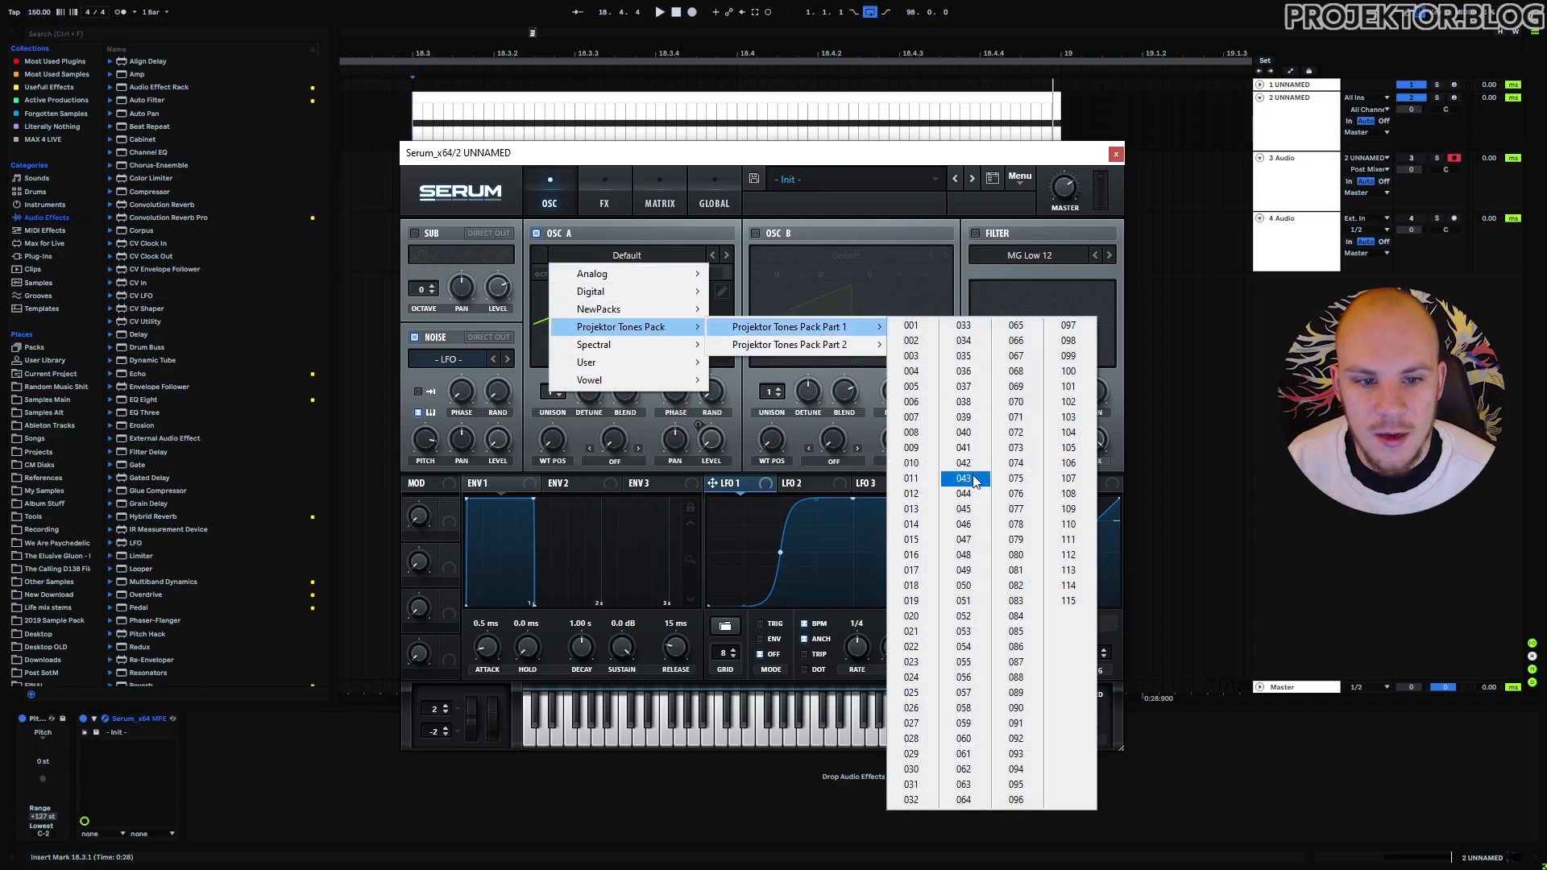
{"action": "left_click", "coordinate": [1016, 508]}
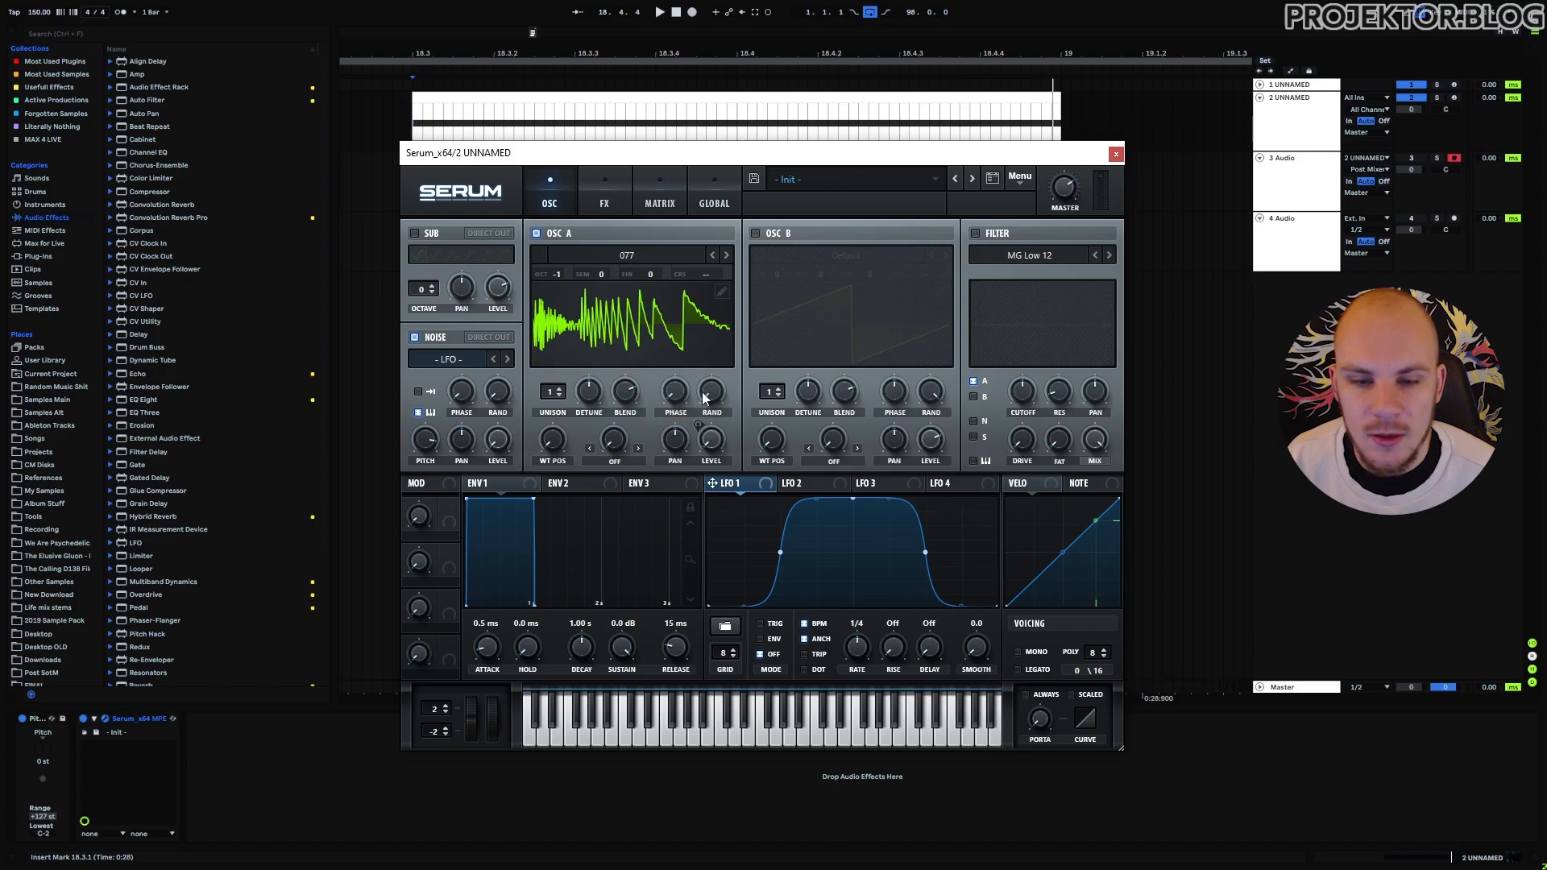
{"action": "left_click_drag", "start_coordinate": [678, 396], "coordinate": [708, 321]}
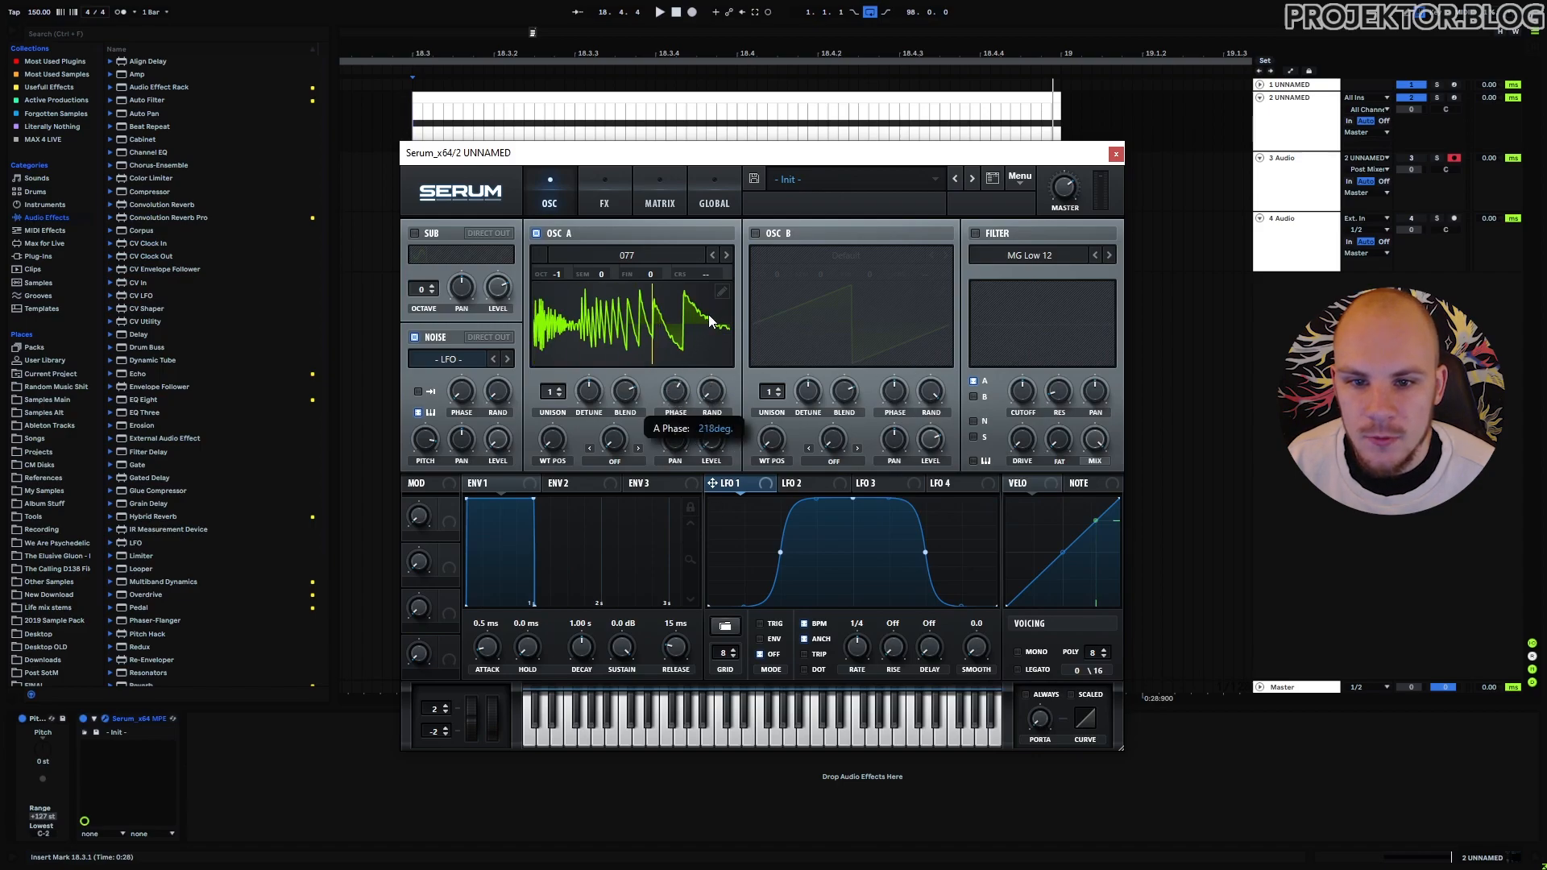
- Close Serum, record a new take on track 3 Audio from 18.3, and inspect the start of its waveform
{"action": "left_click", "coordinate": [1115, 153]}
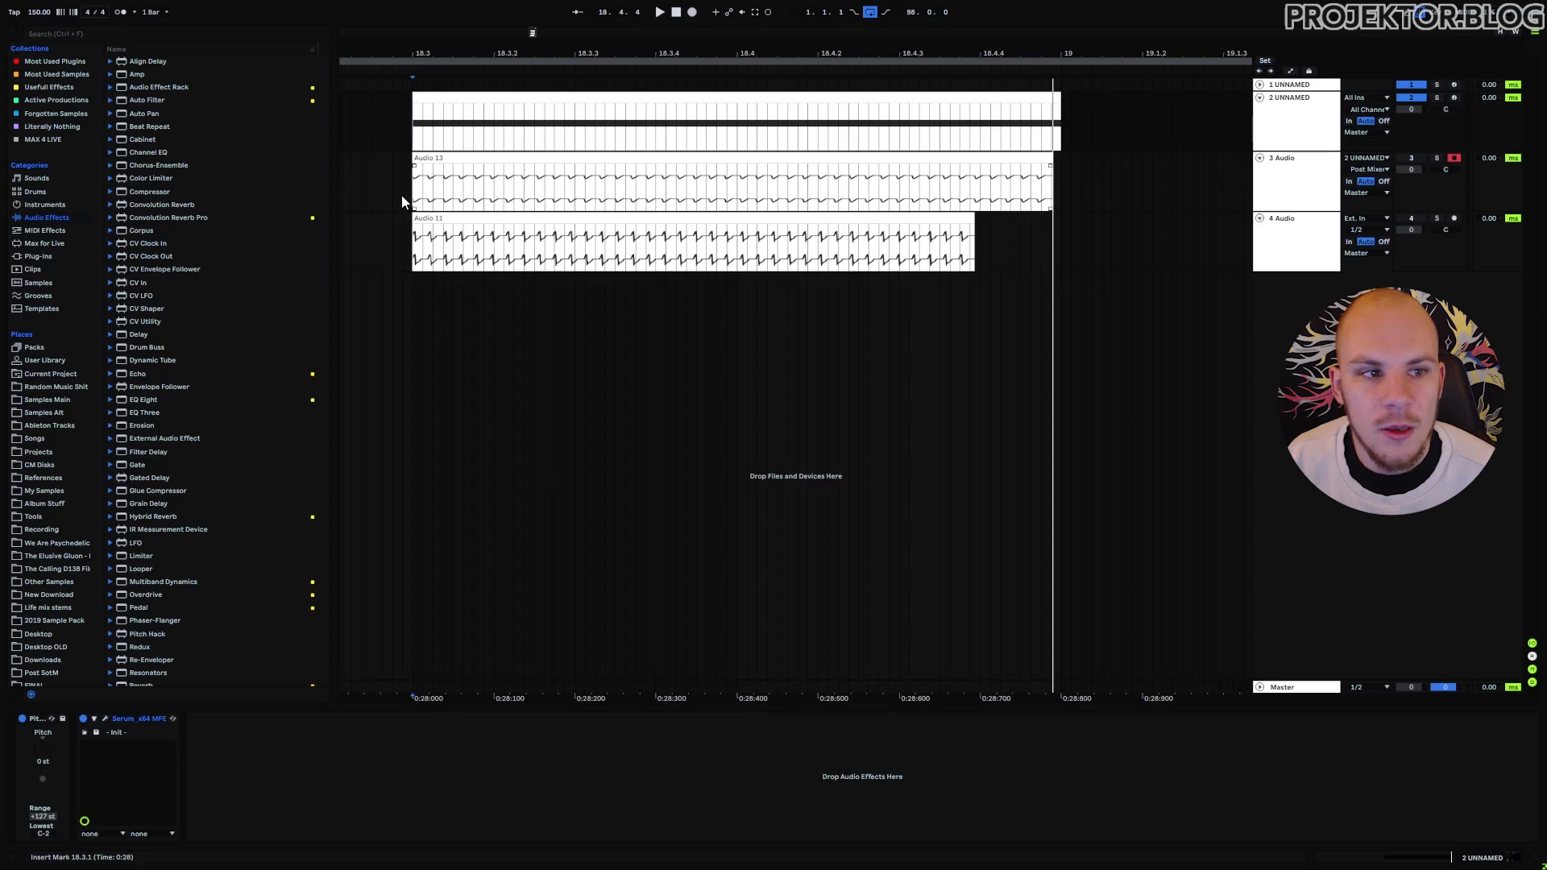
{"action": "left_click", "coordinate": [692, 12]}
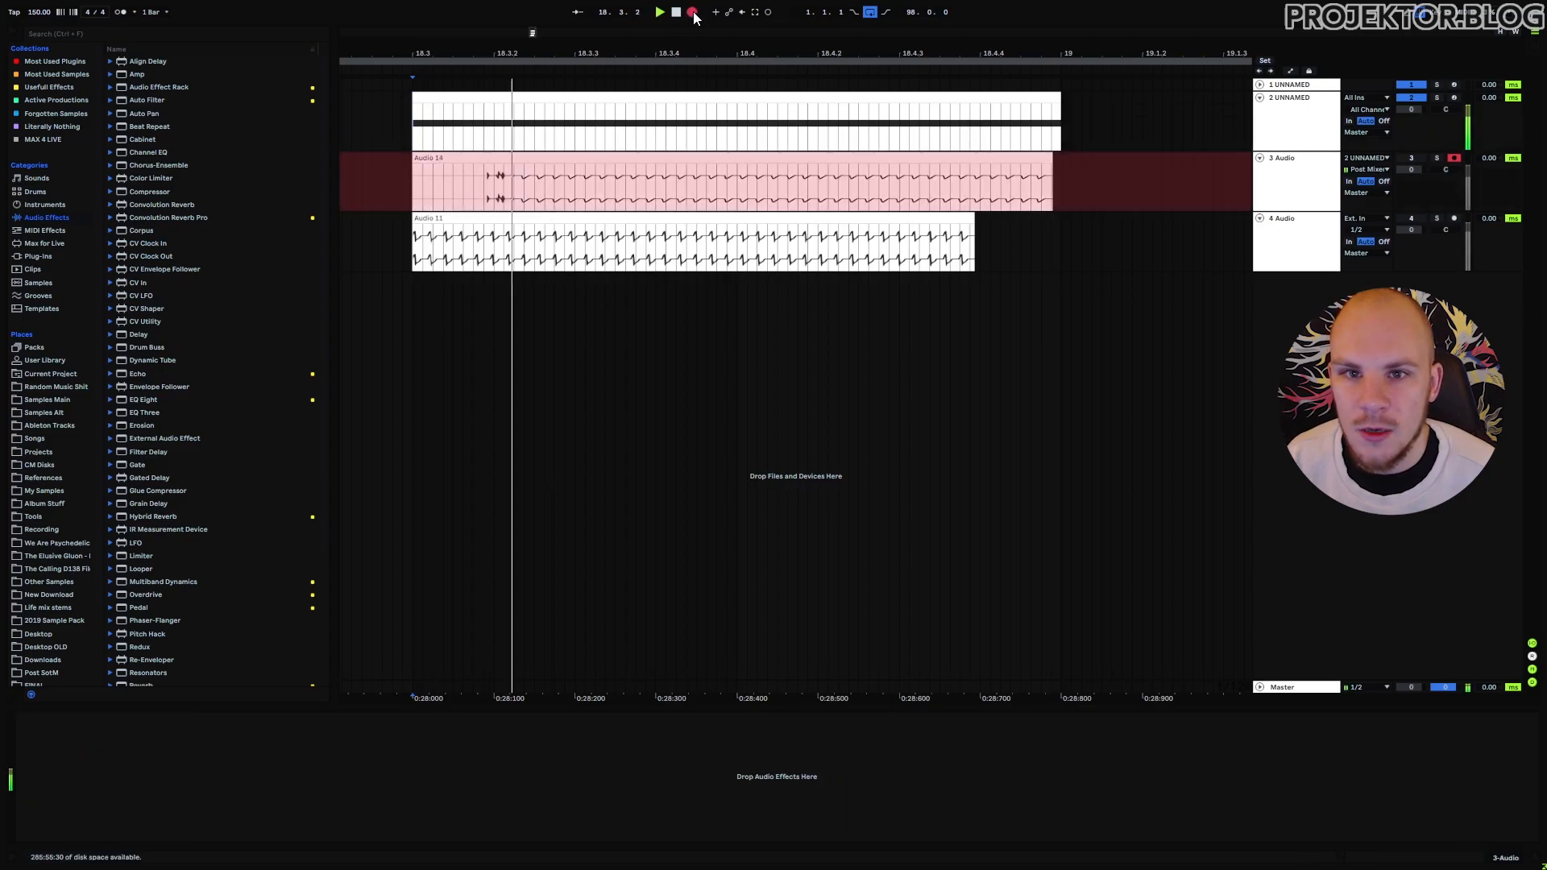
{"action": "left_click", "coordinate": [676, 12]}
{"action": "left_click_drag", "start_coordinate": [424, 46], "coordinate": [595, 186]}
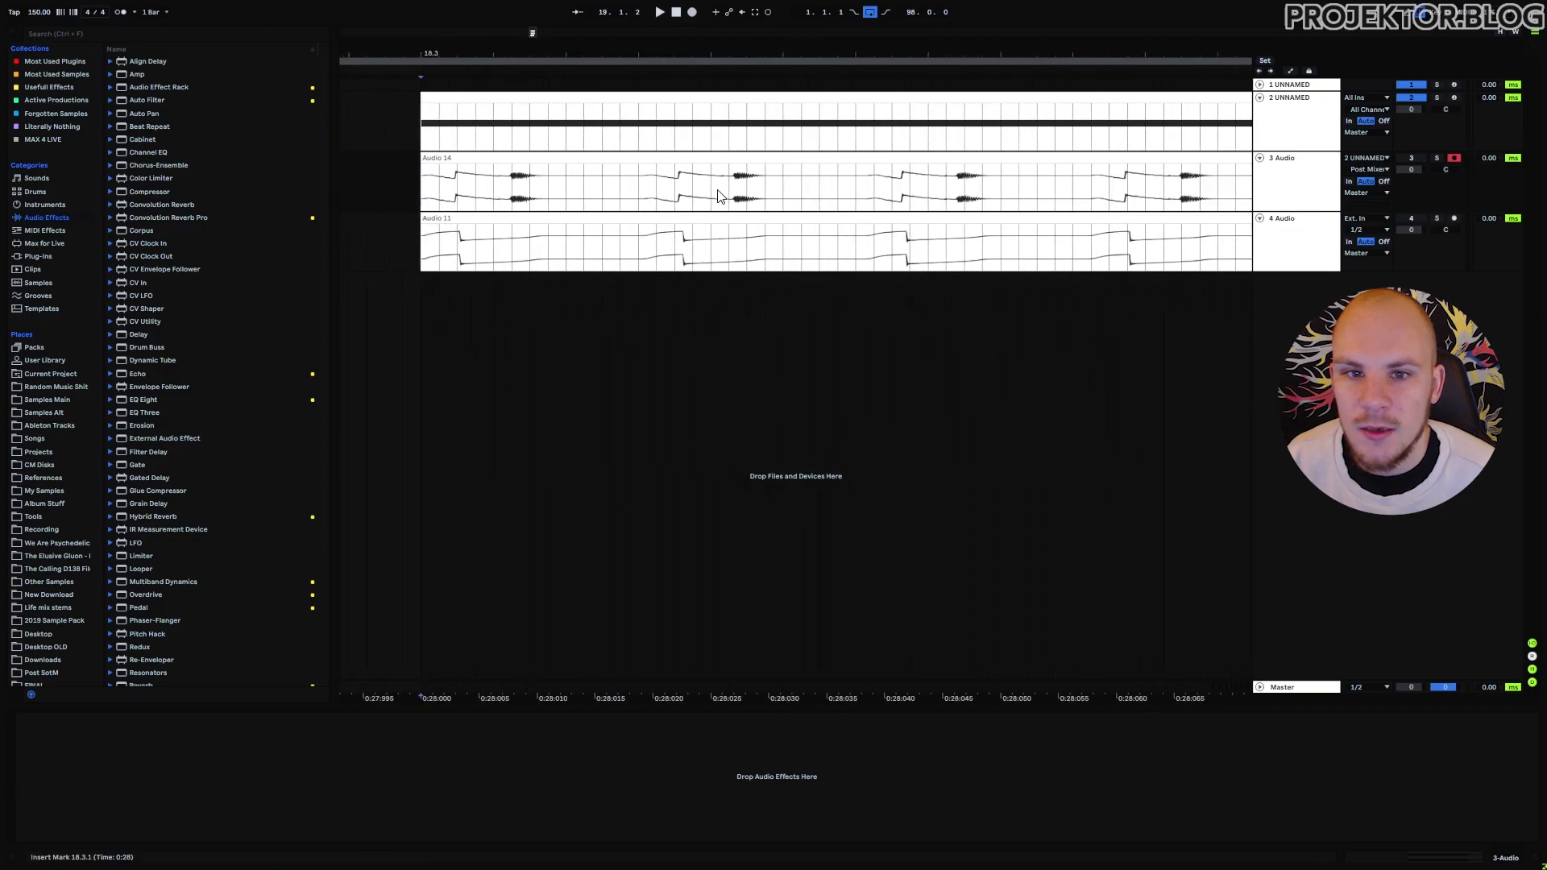
- Reopen Serum on track 2 and adjust oscillator A's phase
{"action": "left_click", "coordinate": [1283, 115]}
{"action": "left_click", "coordinate": [110, 742]}
{"action": "left_click", "coordinate": [103, 718]}
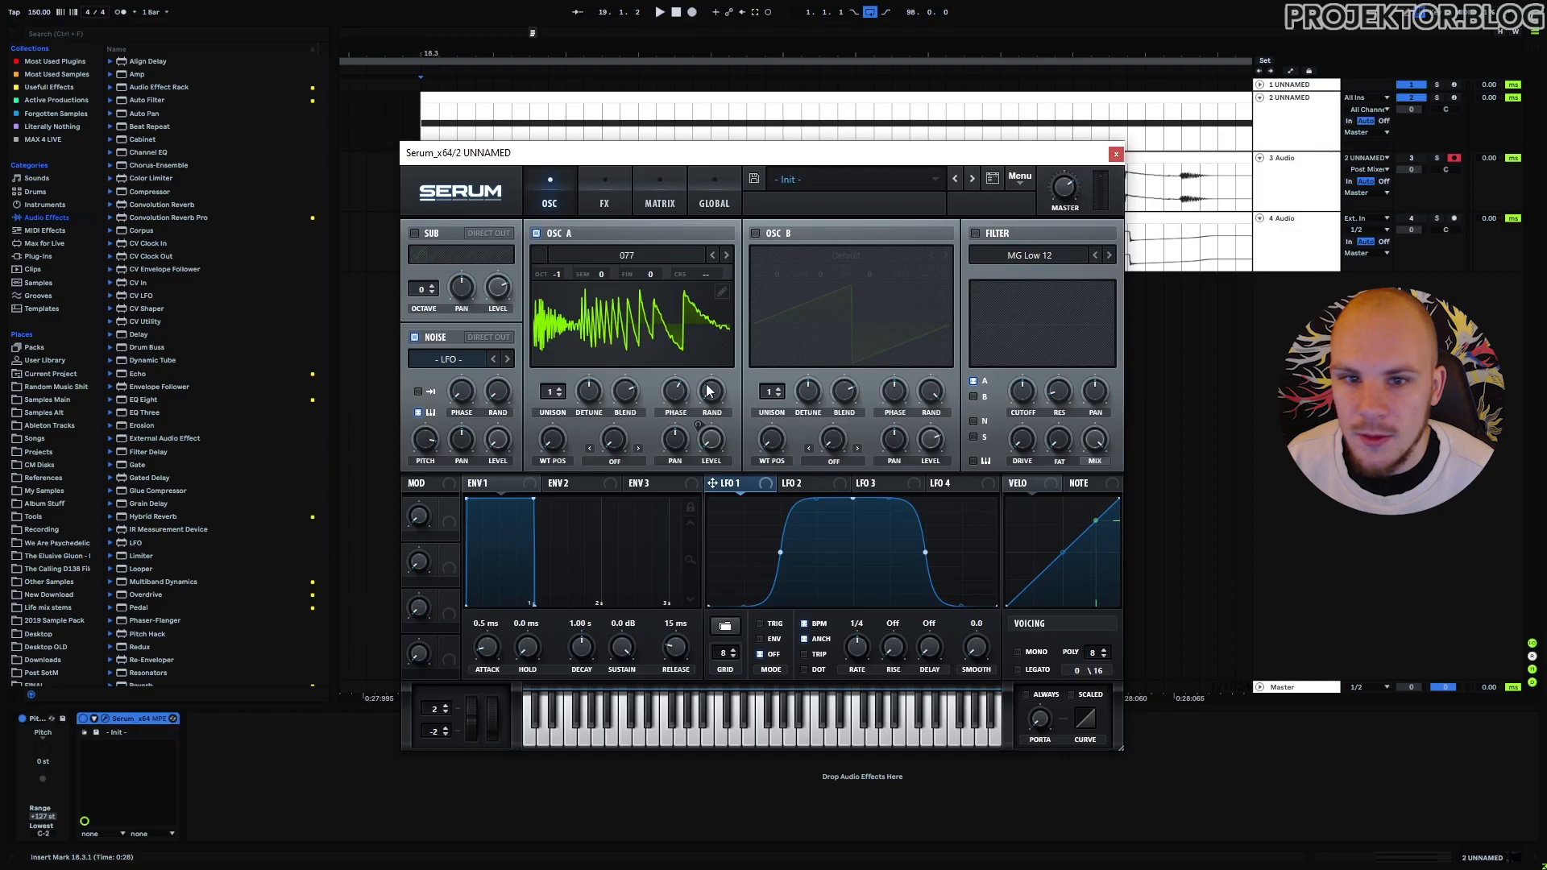
{"action": "left_click_drag", "start_coordinate": [678, 394], "coordinate": [697, 355]}
- Record another take on track 3 Audio from 18.3 and play the looped section with the arpeggiated Serum patch
{"action": "left_click", "coordinate": [1115, 154]}
{"action": "left_click", "coordinate": [692, 13]}
{"action": "left_click", "coordinate": [676, 13]}
{"action": "left_click_drag", "start_coordinate": [483, 54], "coordinate": [377, 12]}
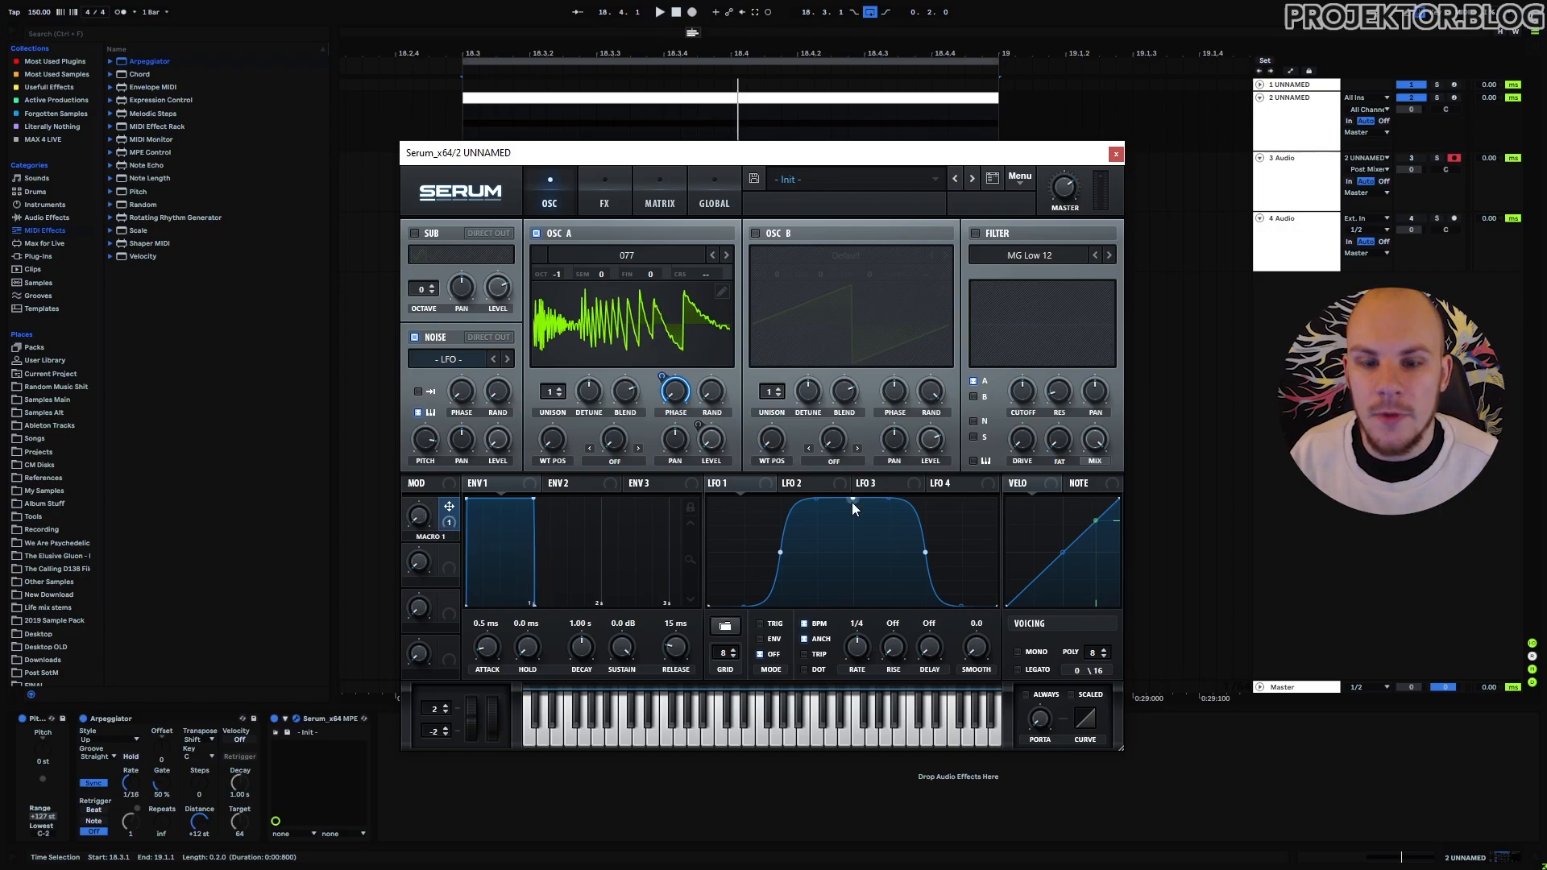
{"action": "key", "text": "space"}
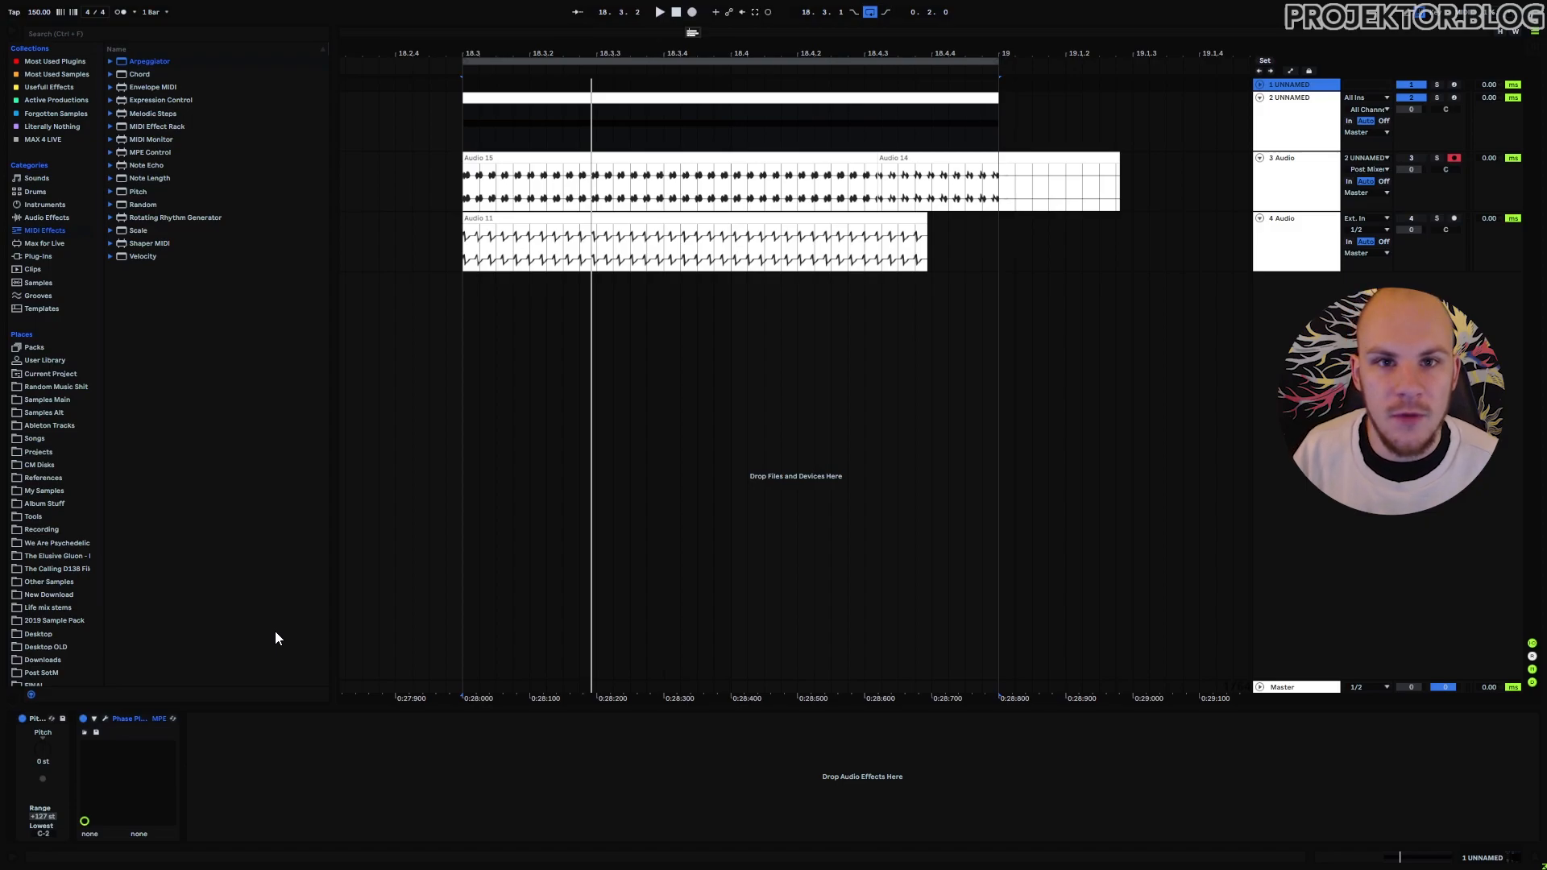
- Open Phase Plant on track 1 and set the Window 1 wavetable's frame to 94
{"action": "left_click", "coordinate": [105, 718]}
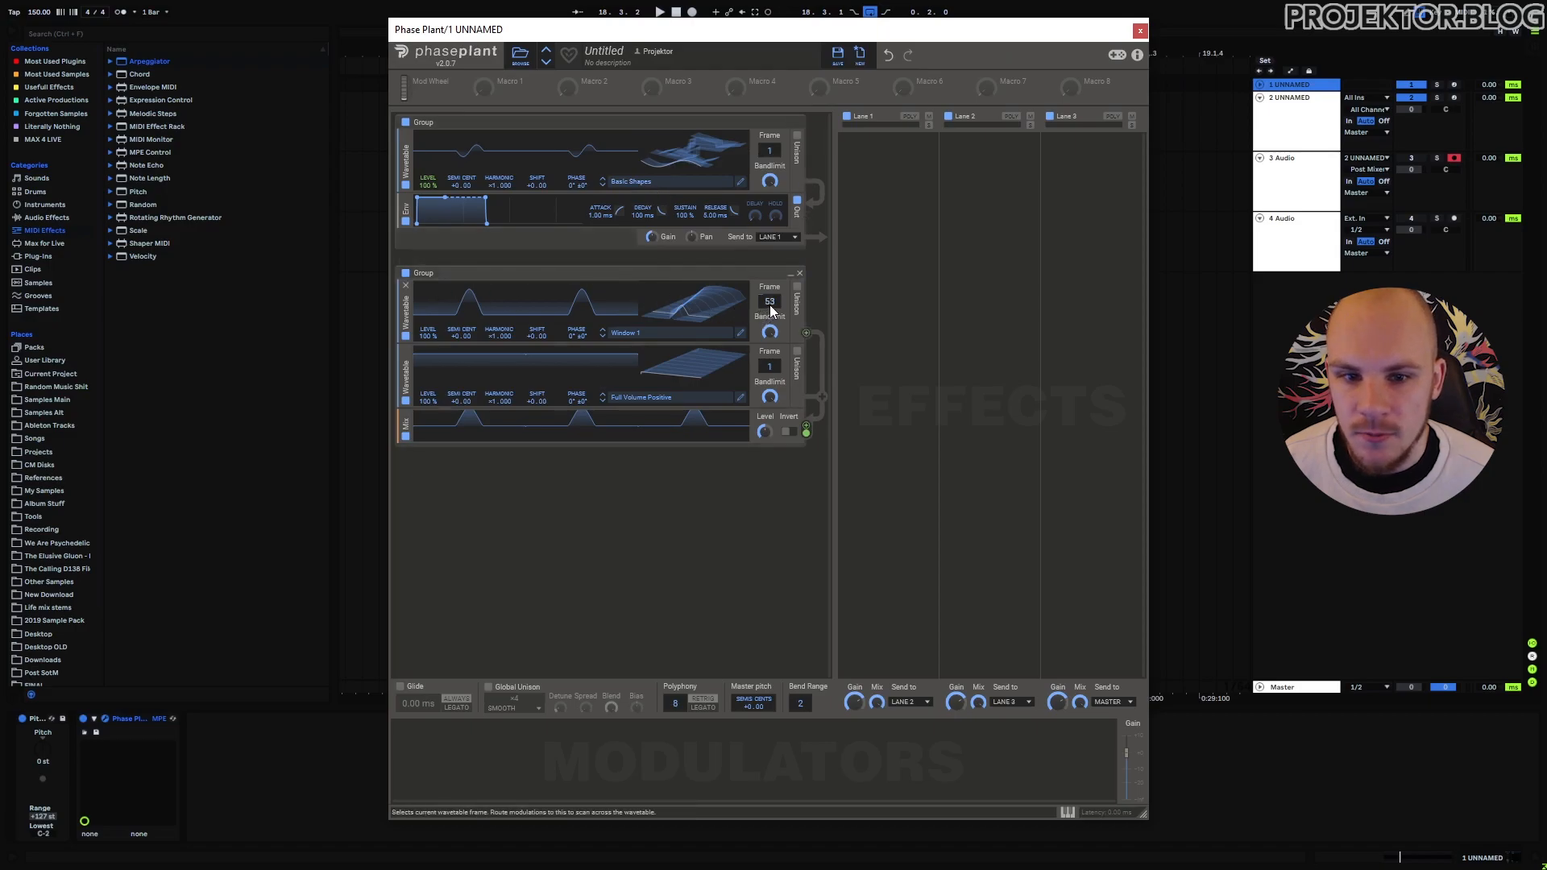
{"action": "mouse_move", "coordinate": [769, 301]}
{"action": "left_mouse_down"}
{"action": "mouse_move", "coordinate": [769, 145]}
{"action": "mouse_move", "coordinate": [771, 306]}
{"action": "left_mouse_up"}
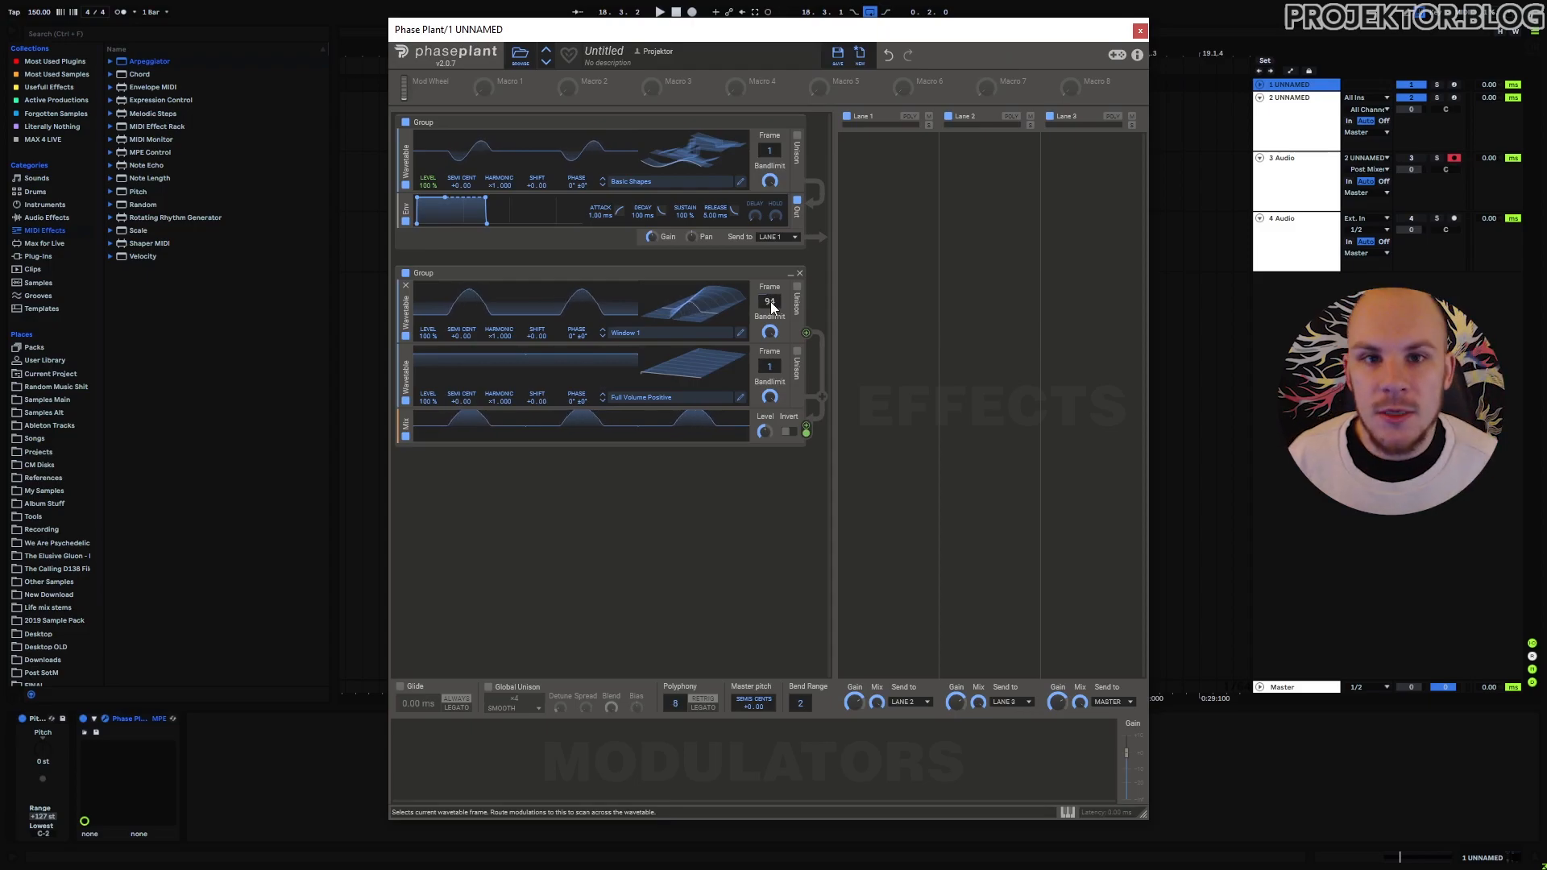
- Replace Window 1 with the Window 2 wavetable from the factory Modulators folder and set its frame to 142
{"action": "left_click", "coordinate": [636, 335]}
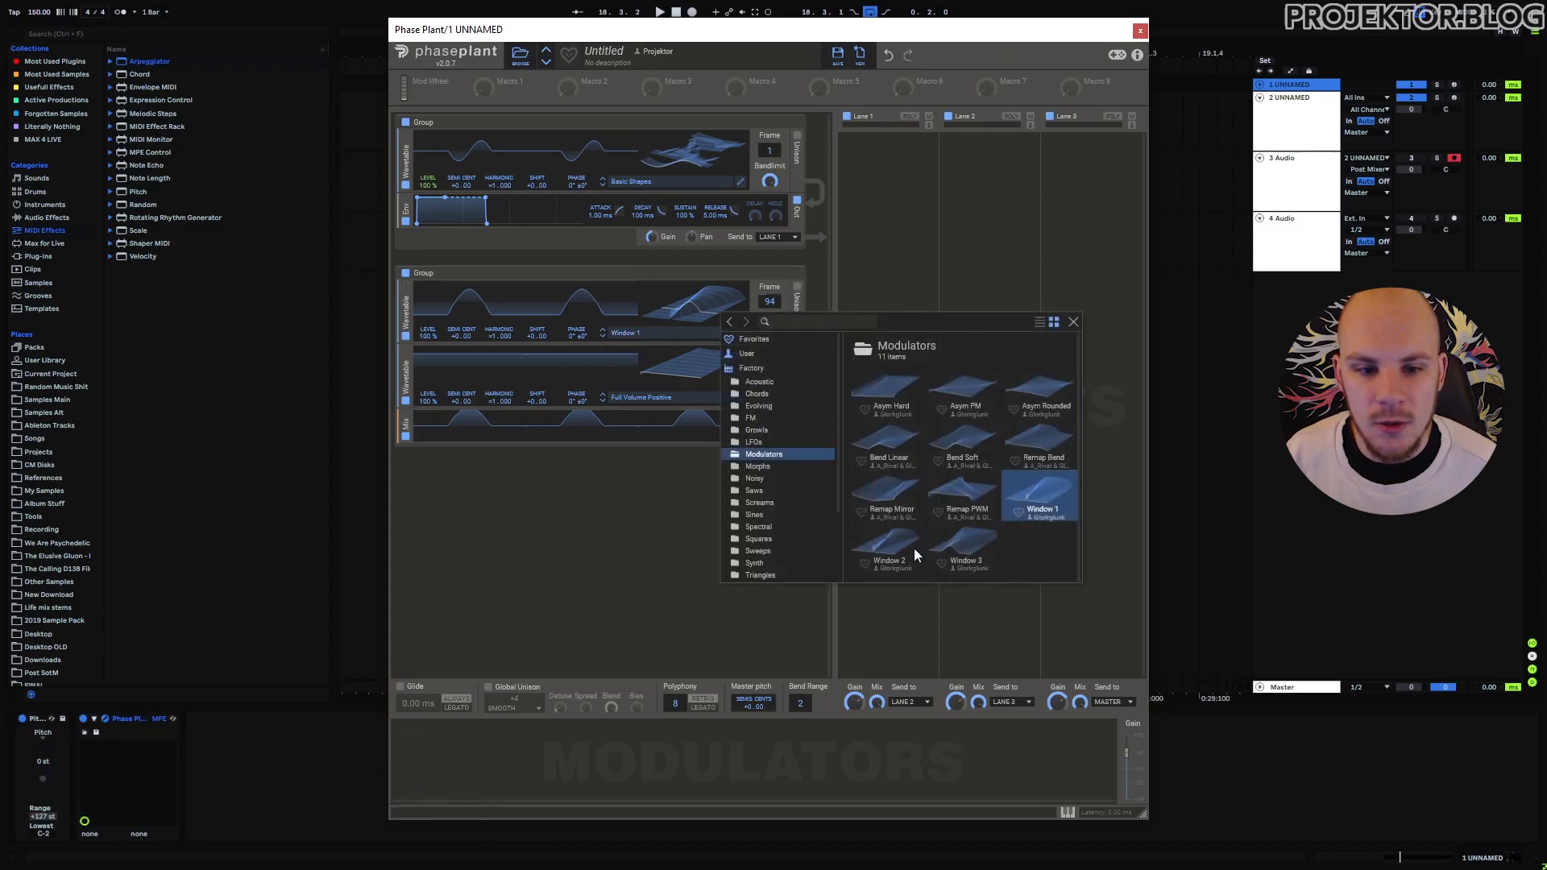
{"action": "double_click", "coordinate": [886, 544]}
{"action": "mouse_move", "coordinate": [769, 301]}
{"action": "left_mouse_down"}
{"action": "mouse_move", "coordinate": [769, 242]}
{"action": "mouse_move", "coordinate": [769, 280]}
{"action": "left_mouse_up"}
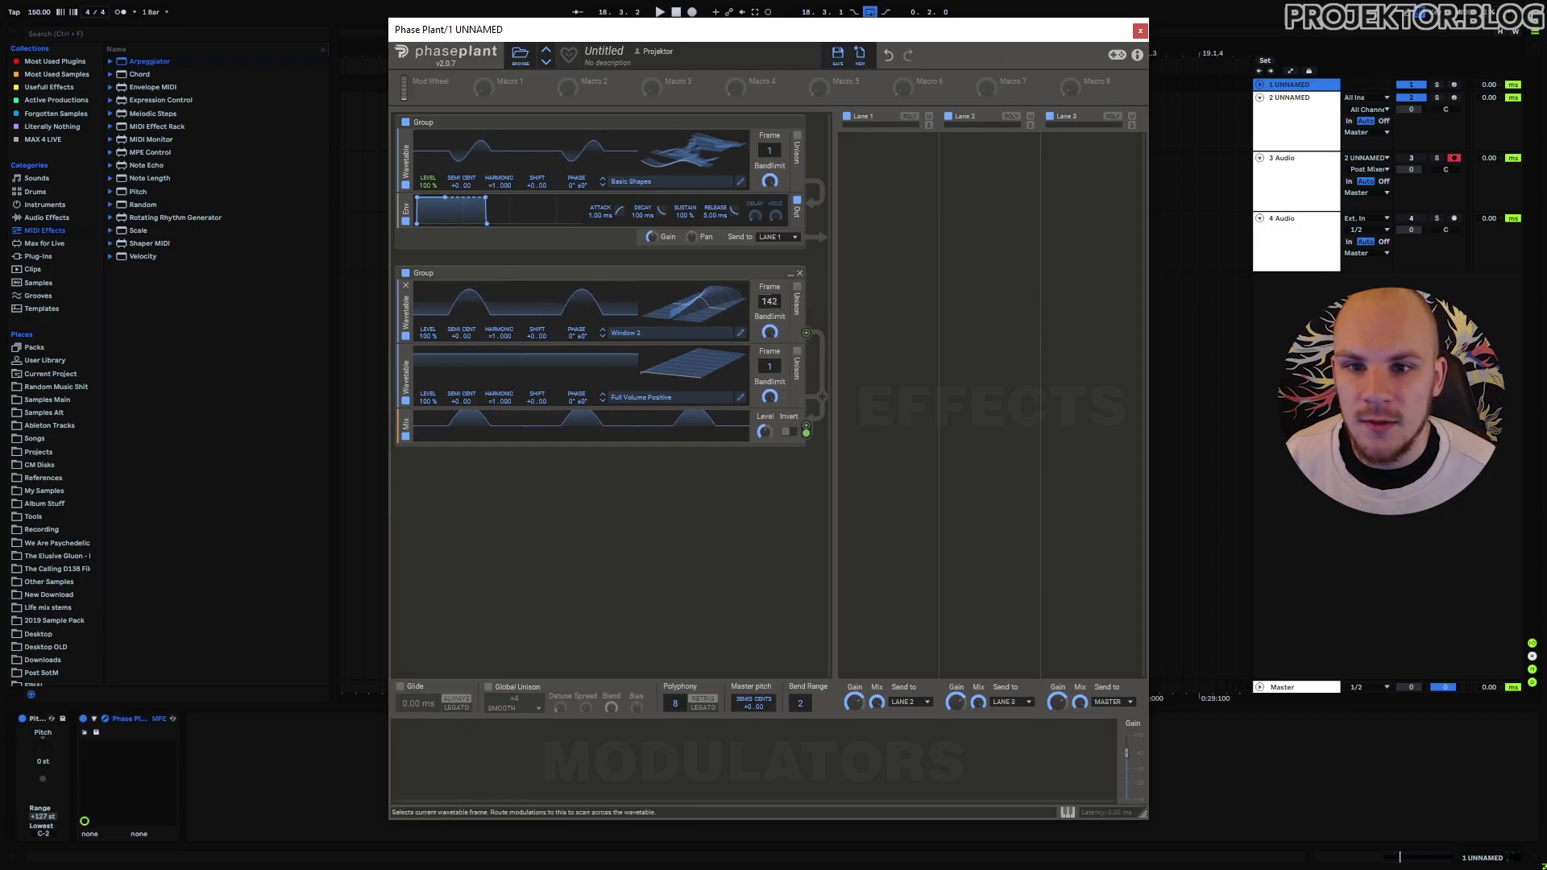
- Switch the windowing oscillator to Window 3 and sweep its frame up to 256, then down to 98
{"action": "left_click", "coordinate": [603, 337]}
{"action": "left_click_drag", "start_coordinate": [770, 301], "coordinate": [769, 250]}
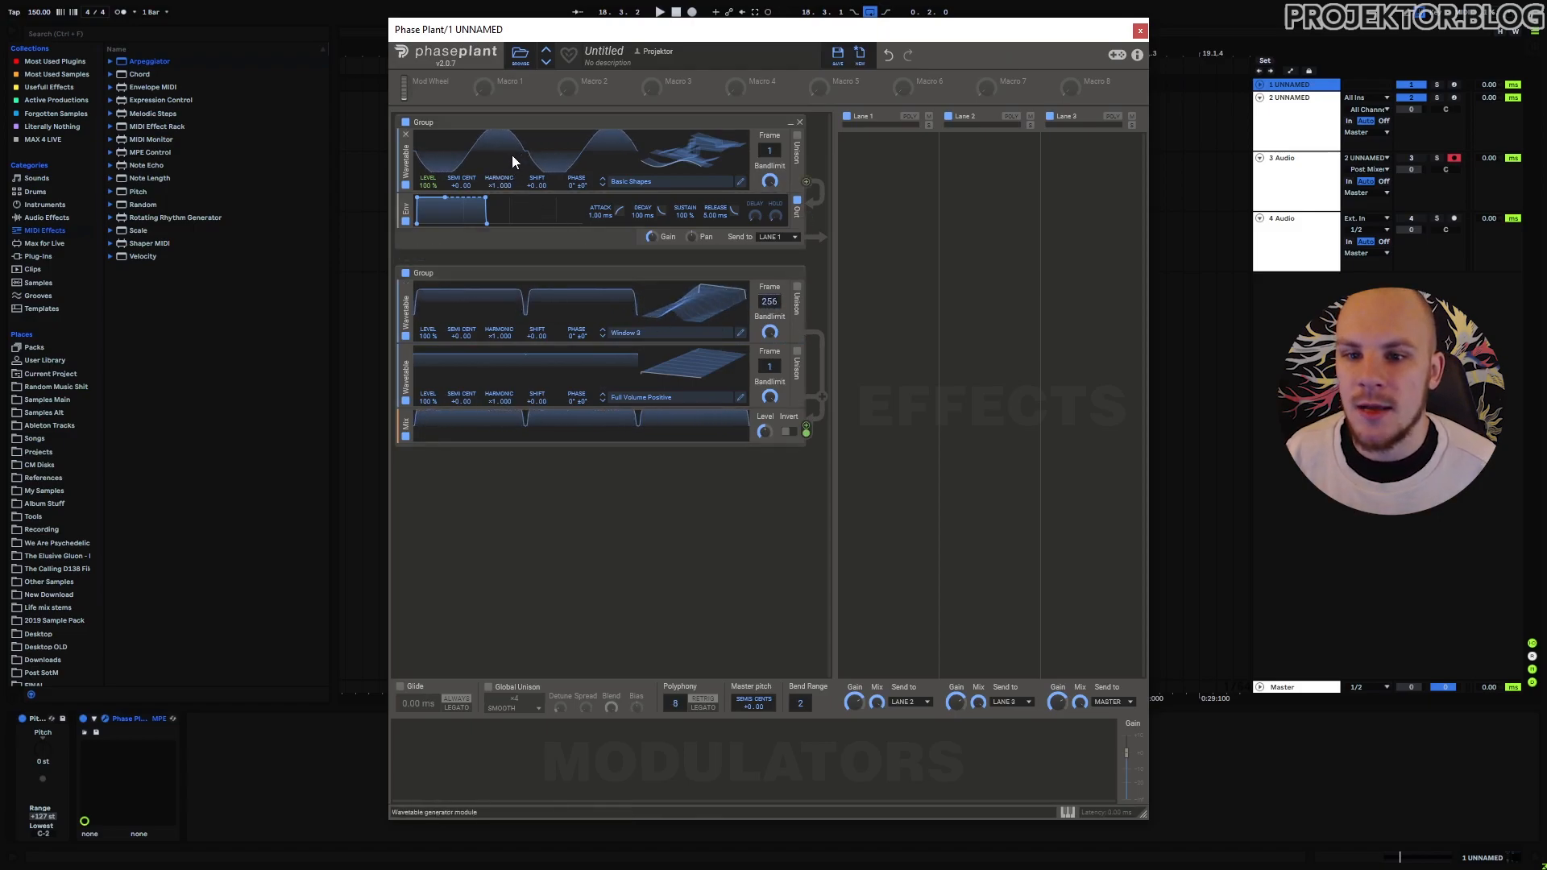
{"action": "left_click_drag", "start_coordinate": [778, 303], "coordinate": [778, 364]}
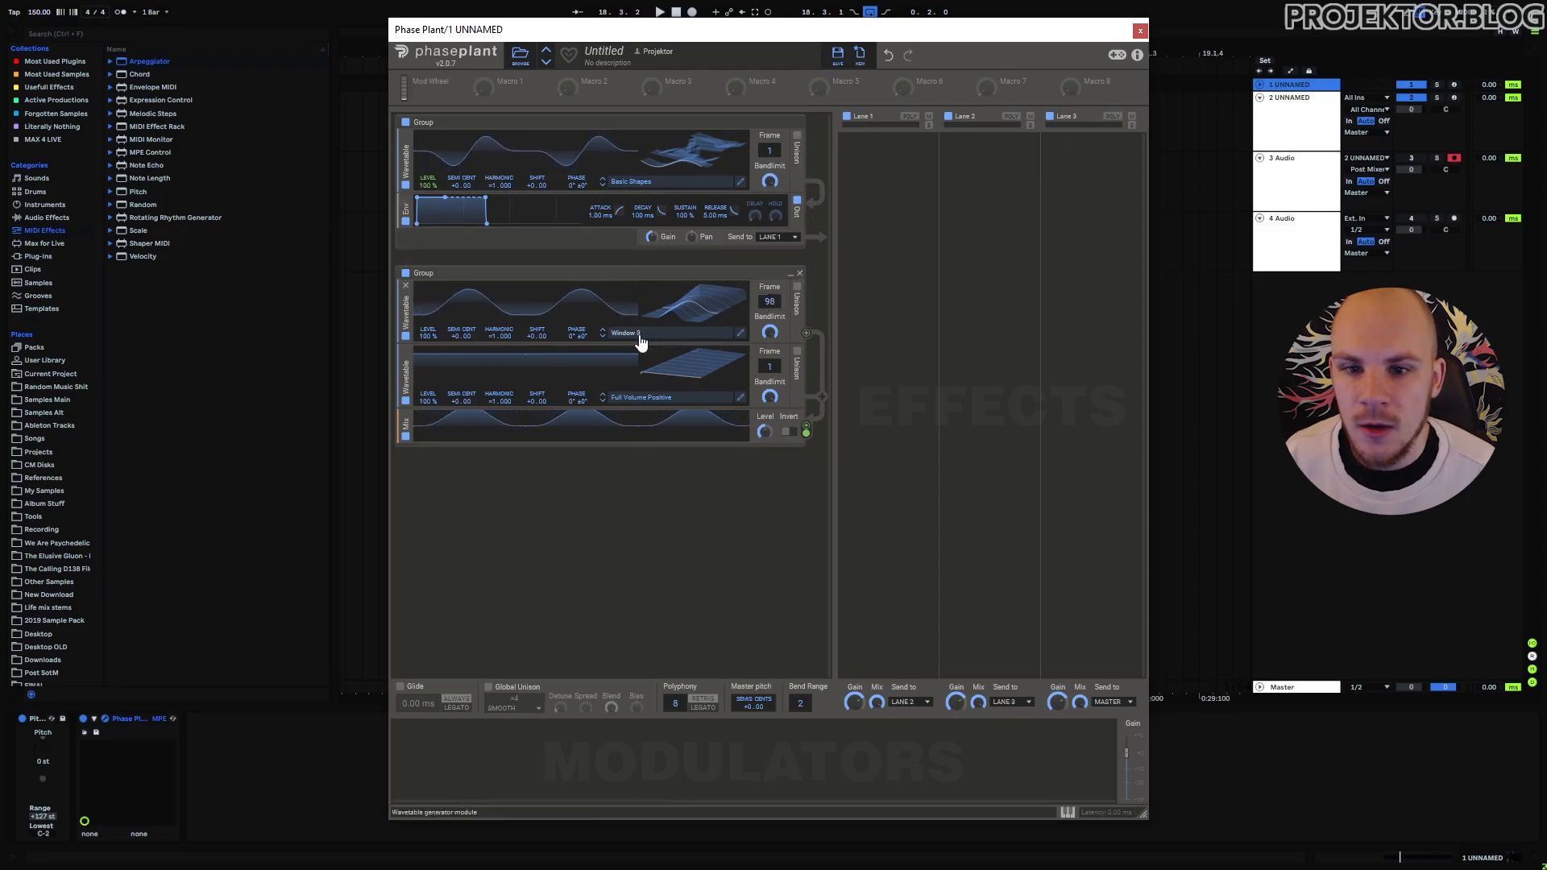
- Return the windowing oscillator to Window 1, sweep its frame, and step to an adjacent wavetable
{"action": "left_click", "coordinate": [604, 335]}
{"action": "left_click", "coordinate": [603, 335]}
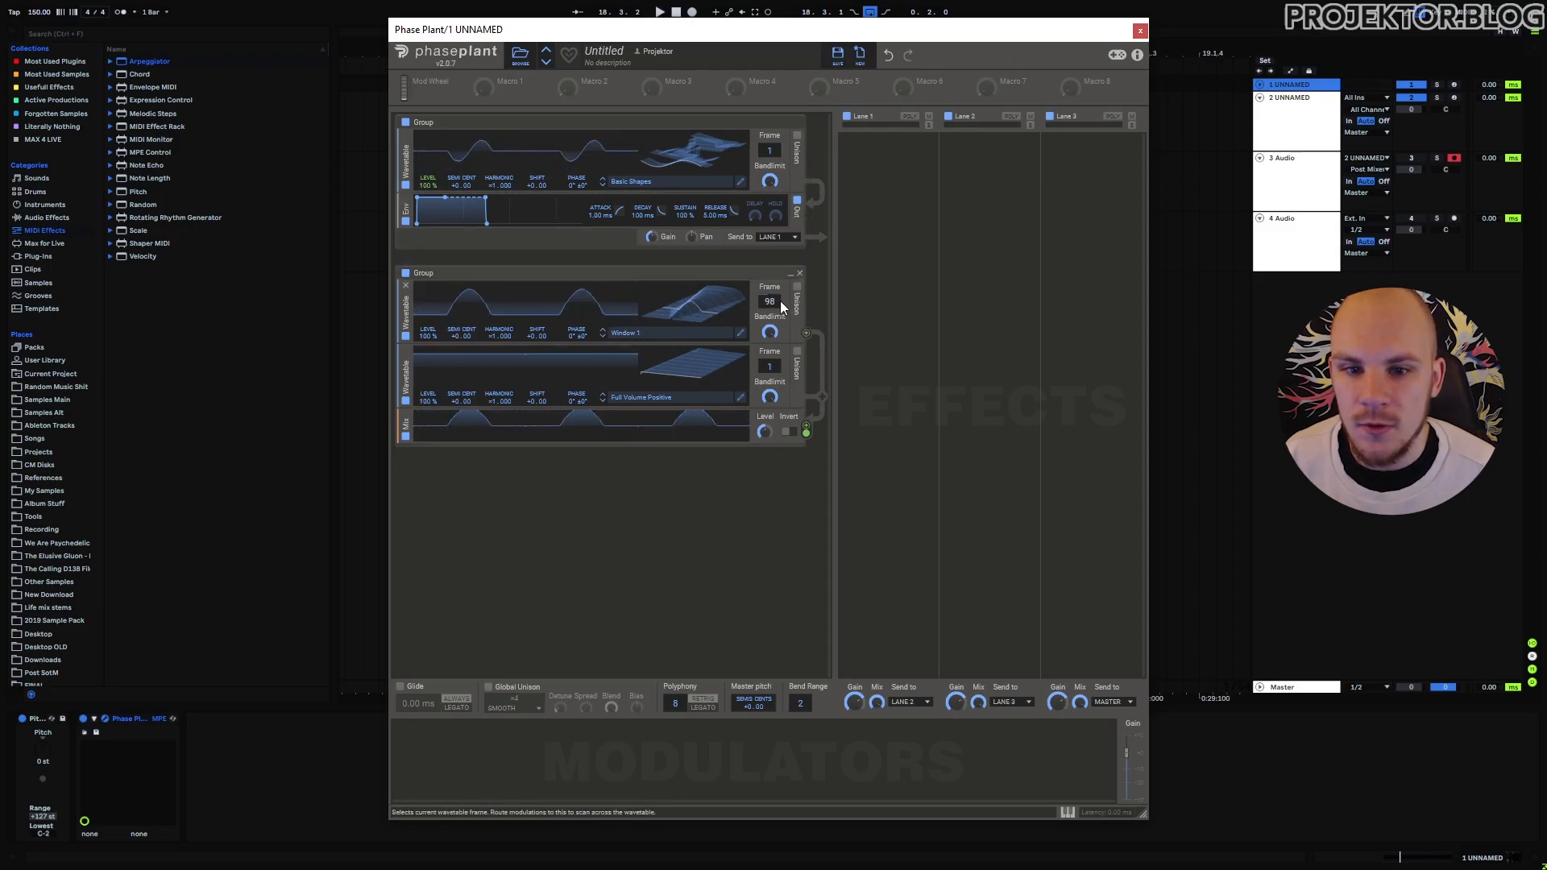
{"action": "left_click_drag", "start_coordinate": [767, 304], "coordinate": [769, 270]}
{"action": "left_click", "coordinate": [603, 332]}
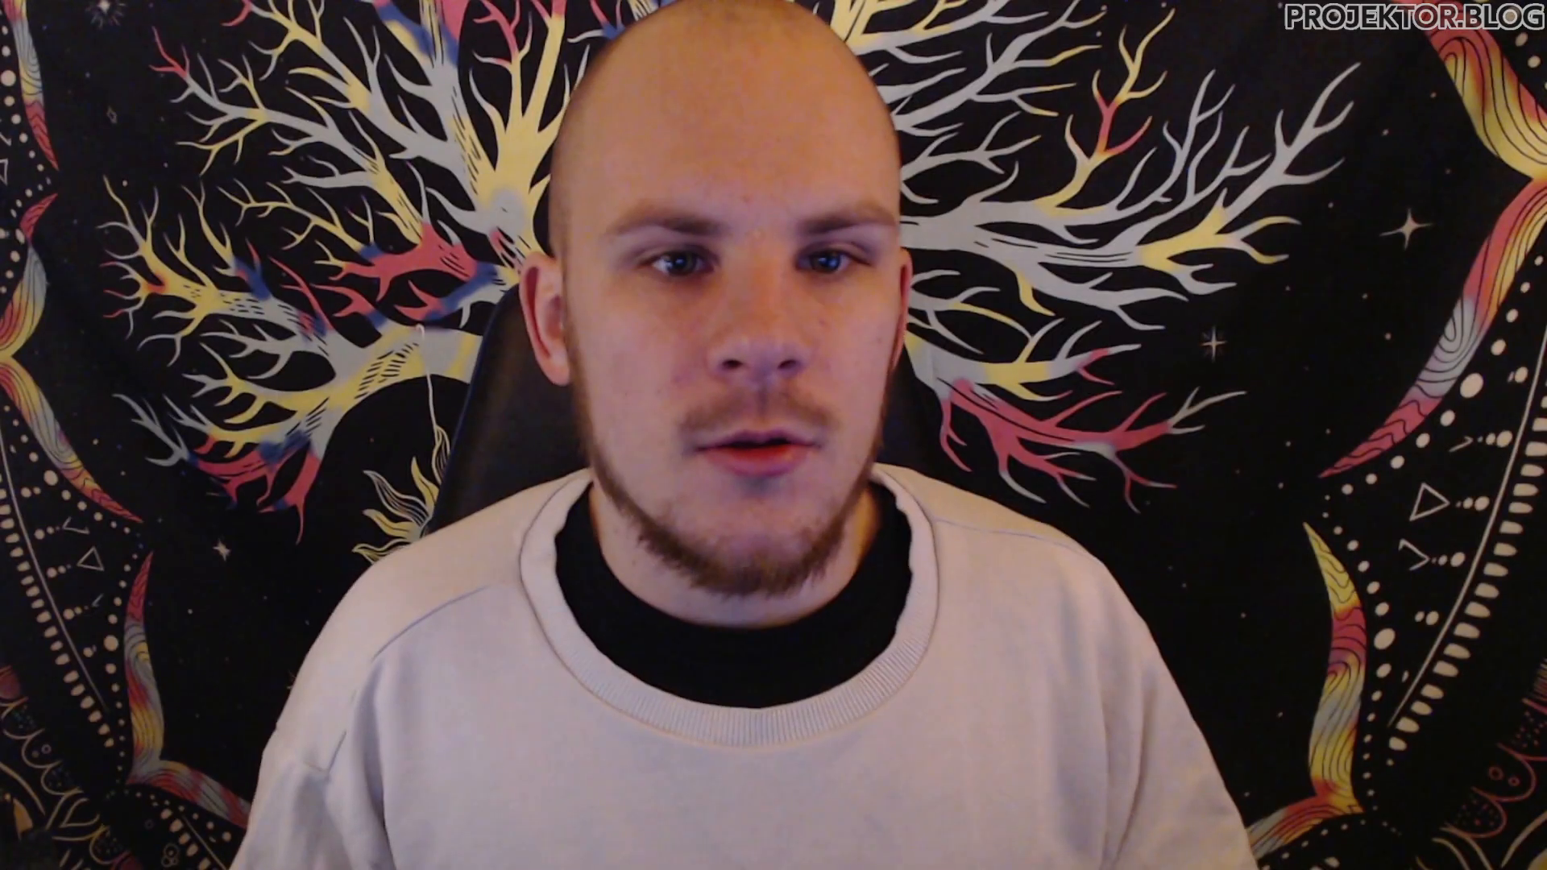